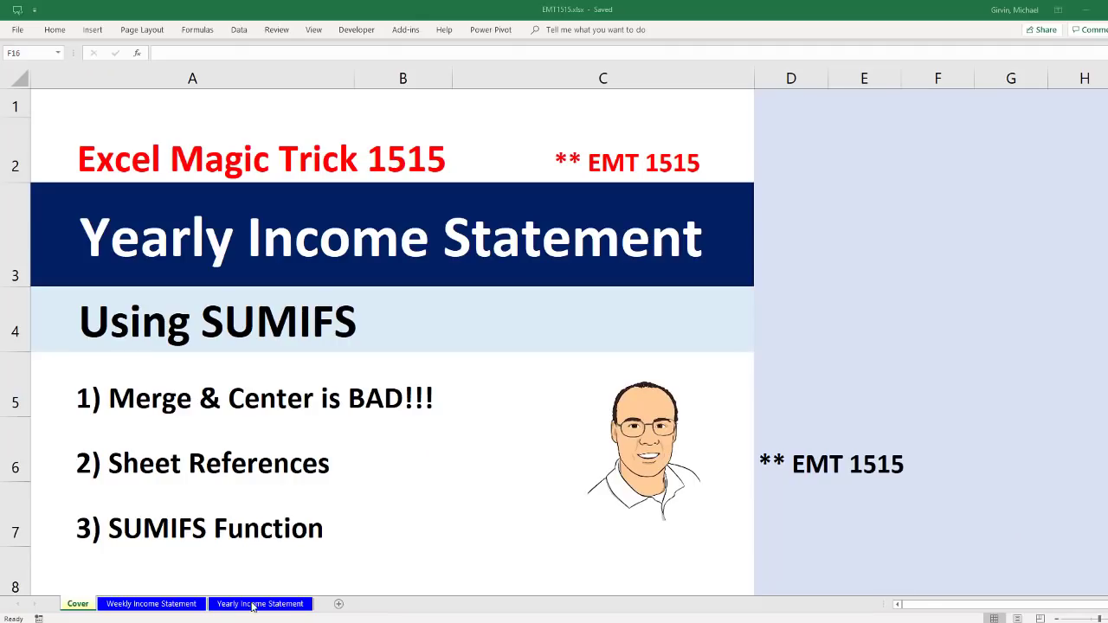
Open the Yearly Income Statement sheet and examine the Sales formula in F5
click(253, 604)
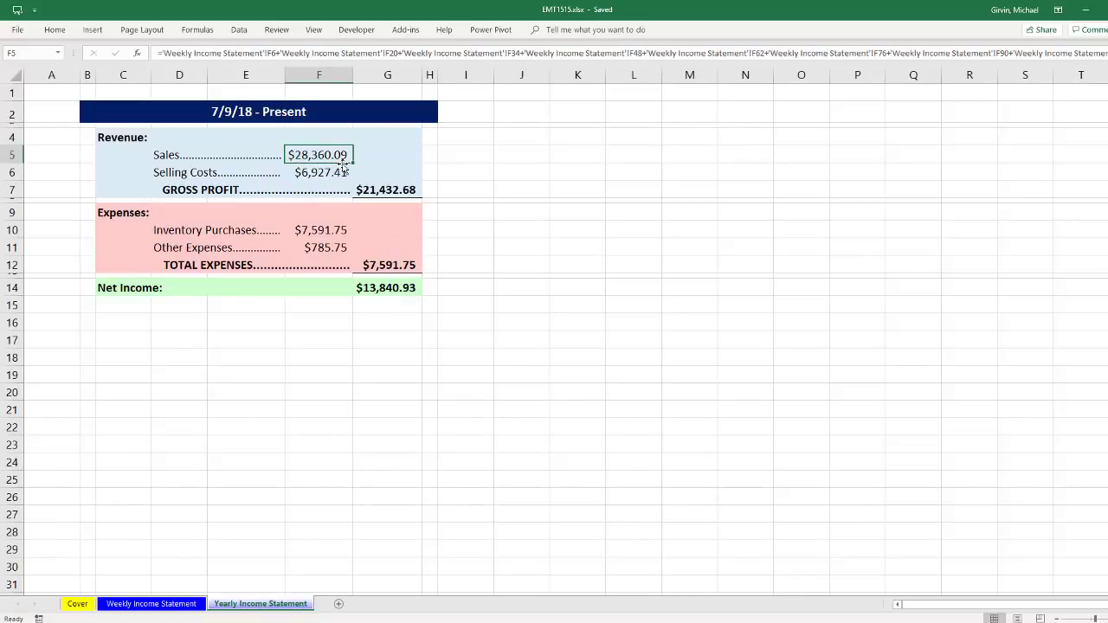
key(F2)
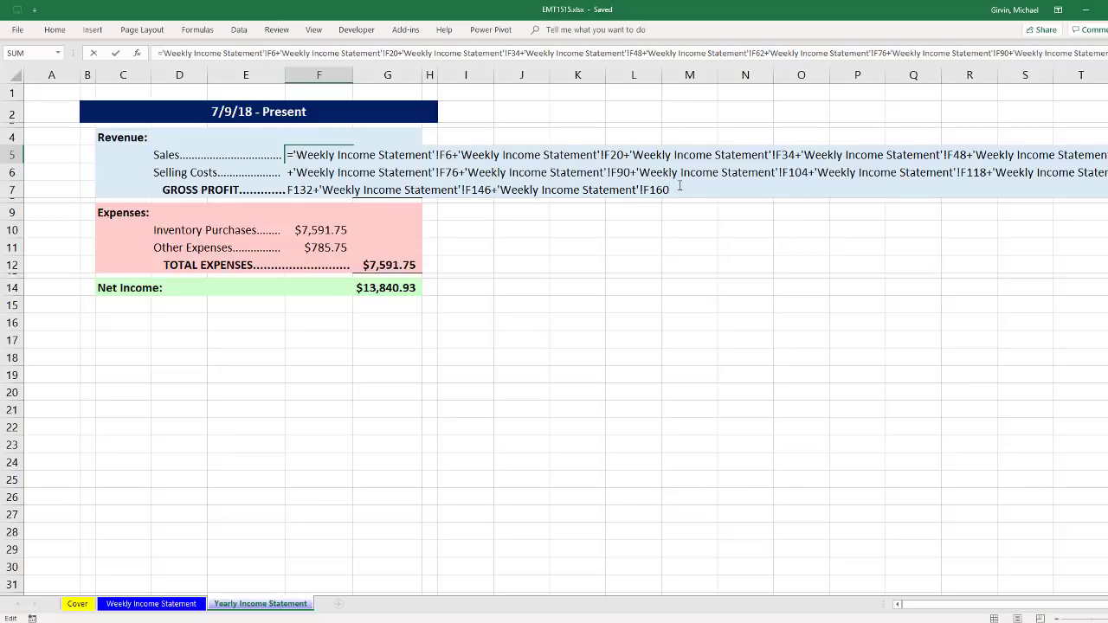
key(ctrl+Return)
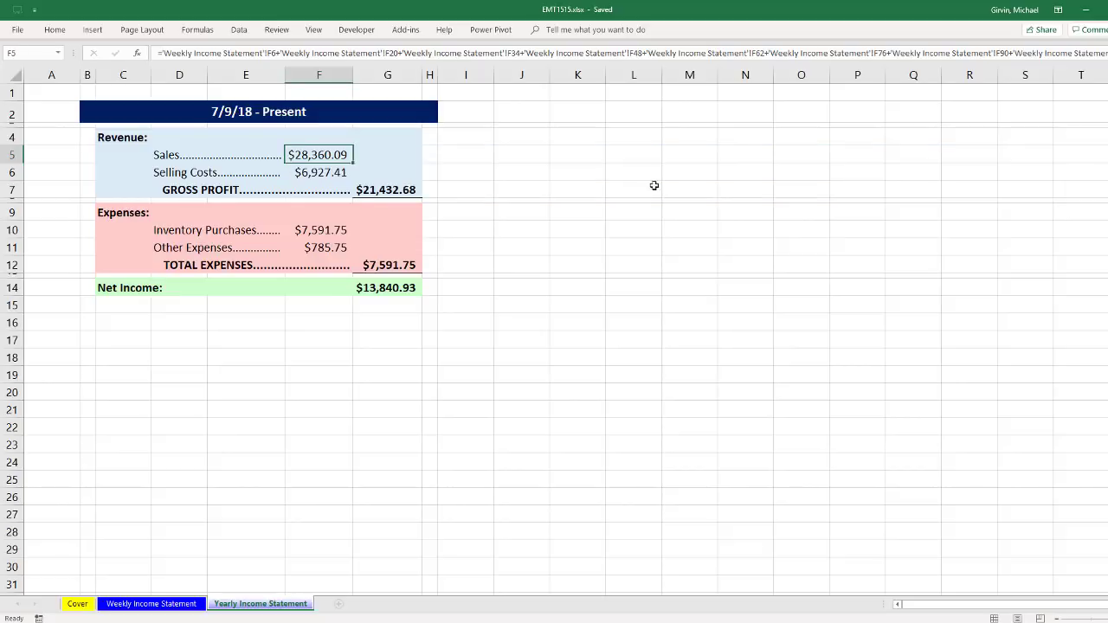
click(473, 154)
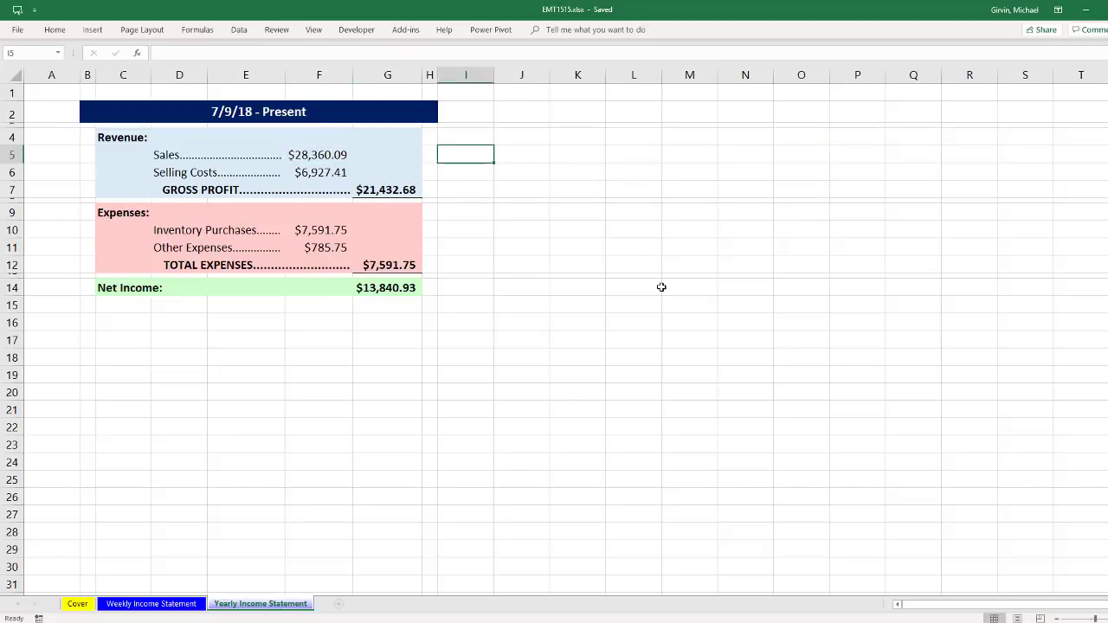
Check the yearly sheet's row labels for merged cells, examine the Other Expenses formula in F11, and view the Weekly Income Statement sheet for comparison
key(ctrl+F1)
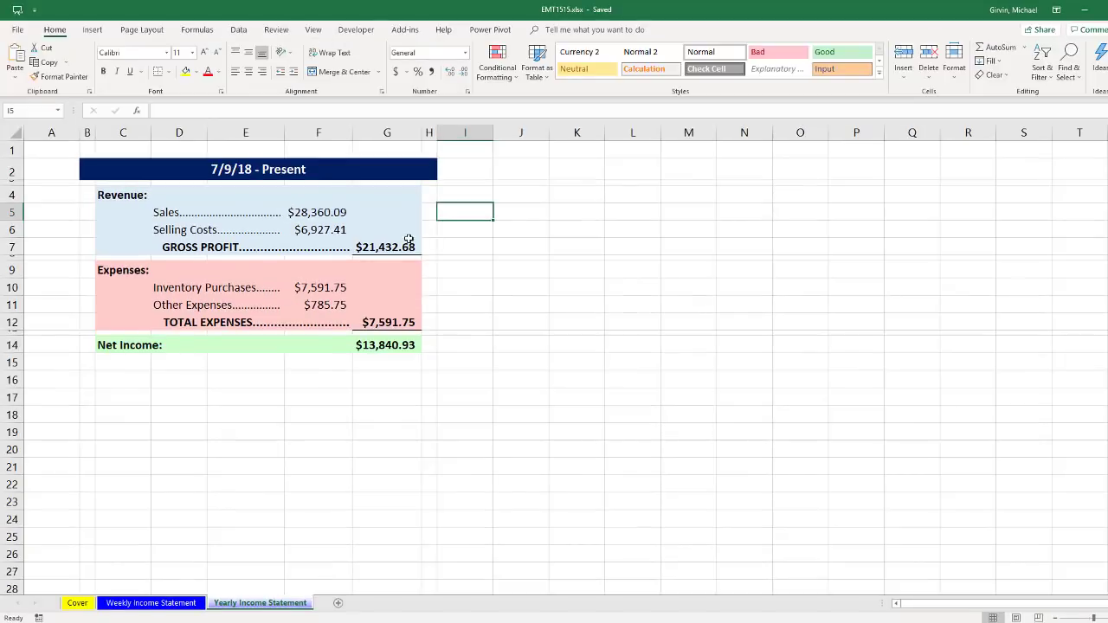
click(163, 215)
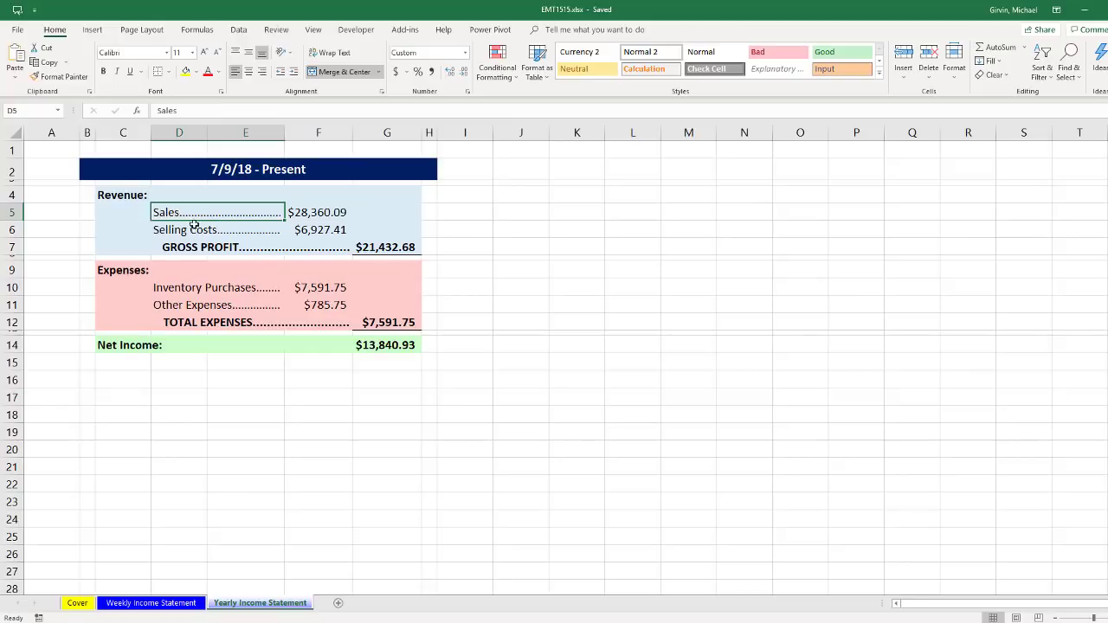
click(170, 231)
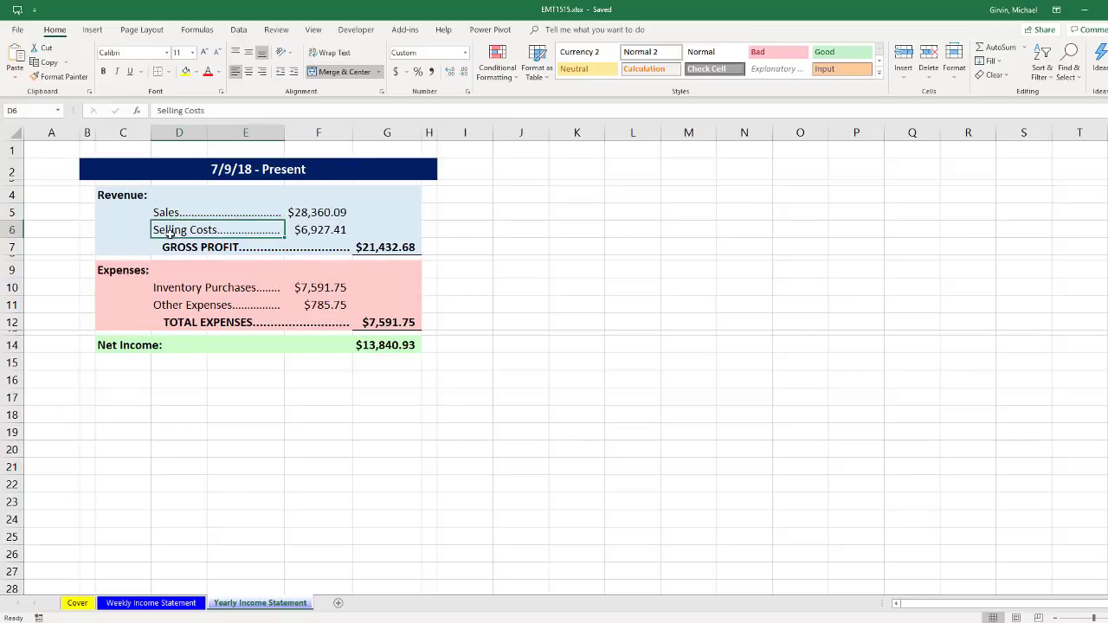
click(178, 293)
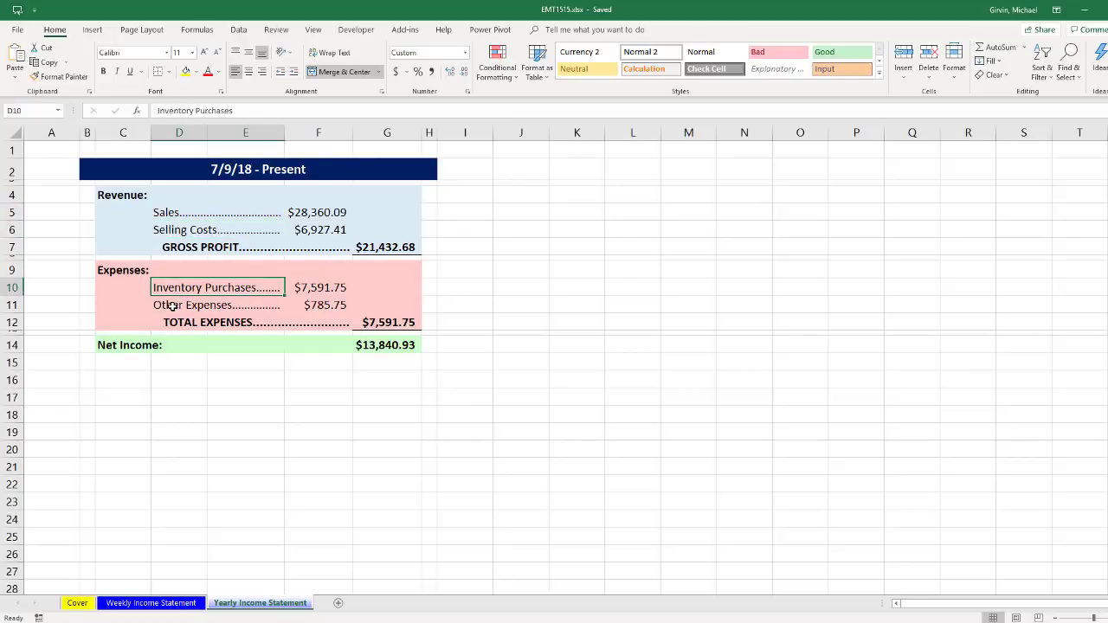
click(172, 306)
double_click(338, 304)
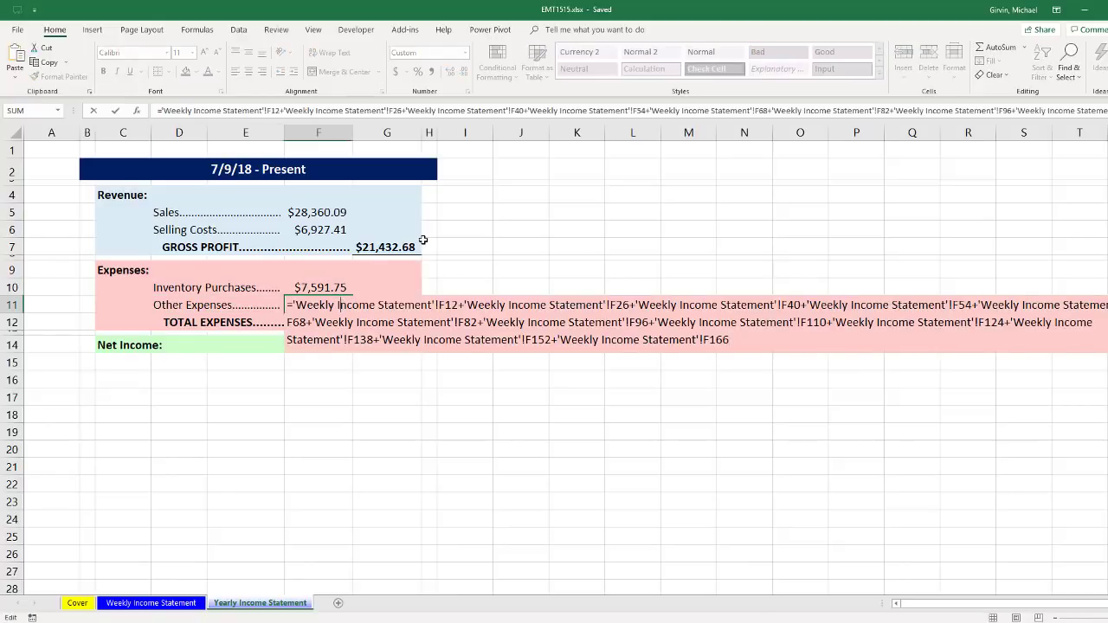
key(Escape)
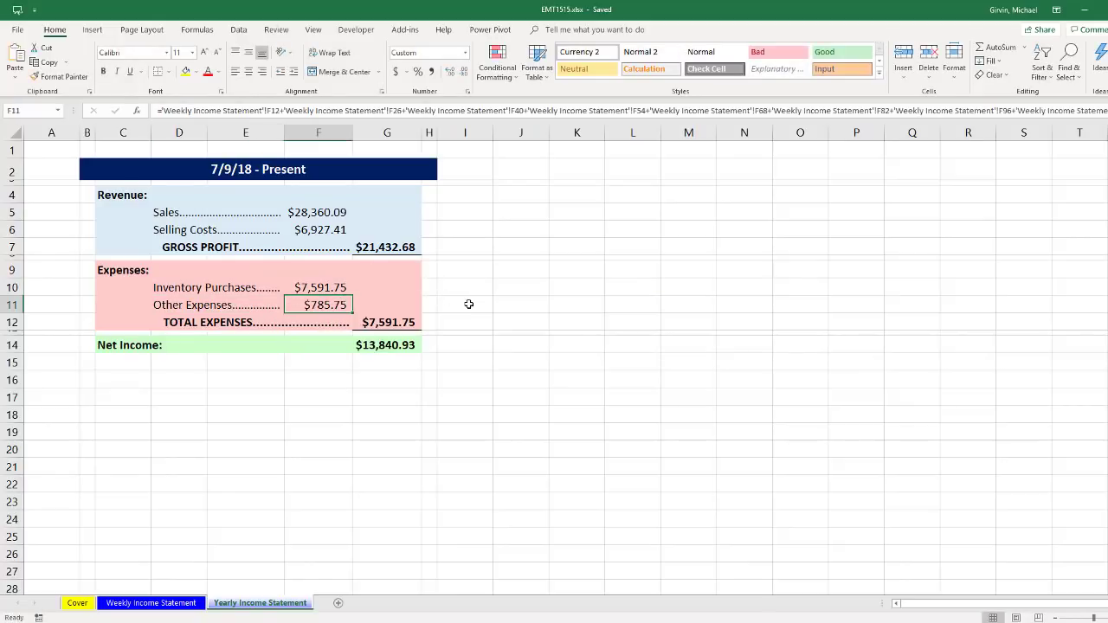
click(469, 304)
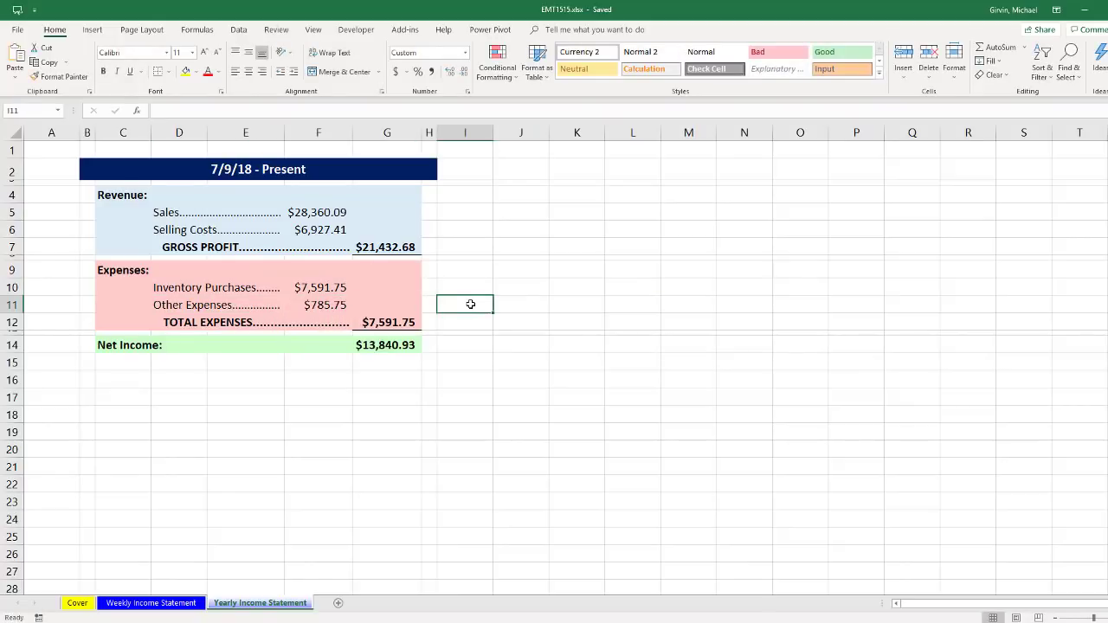
click(156, 603)
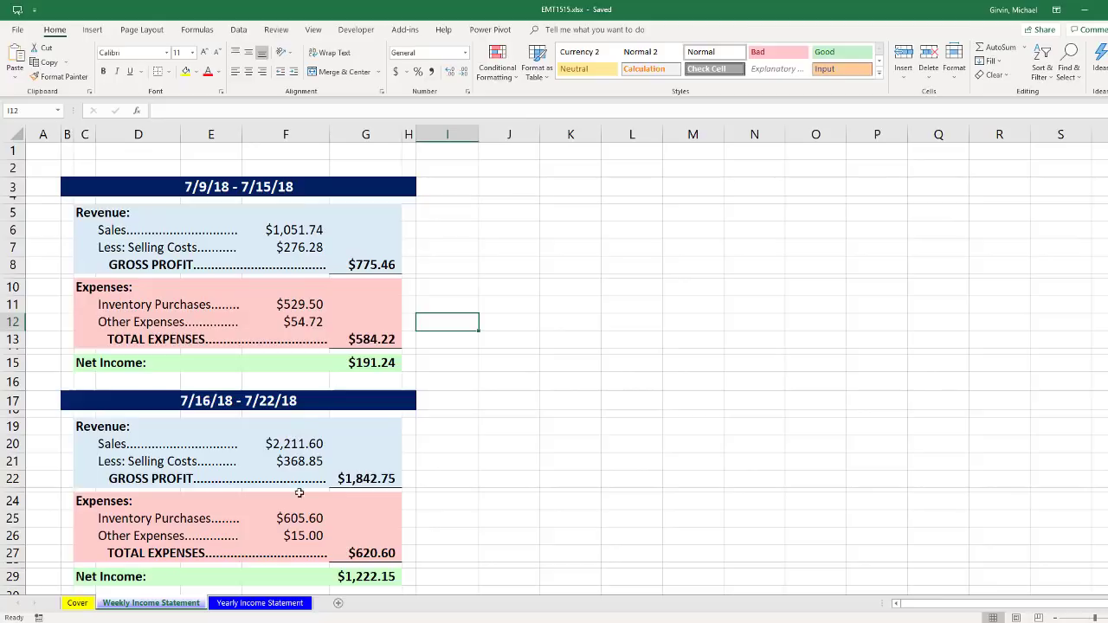
click(259, 603)
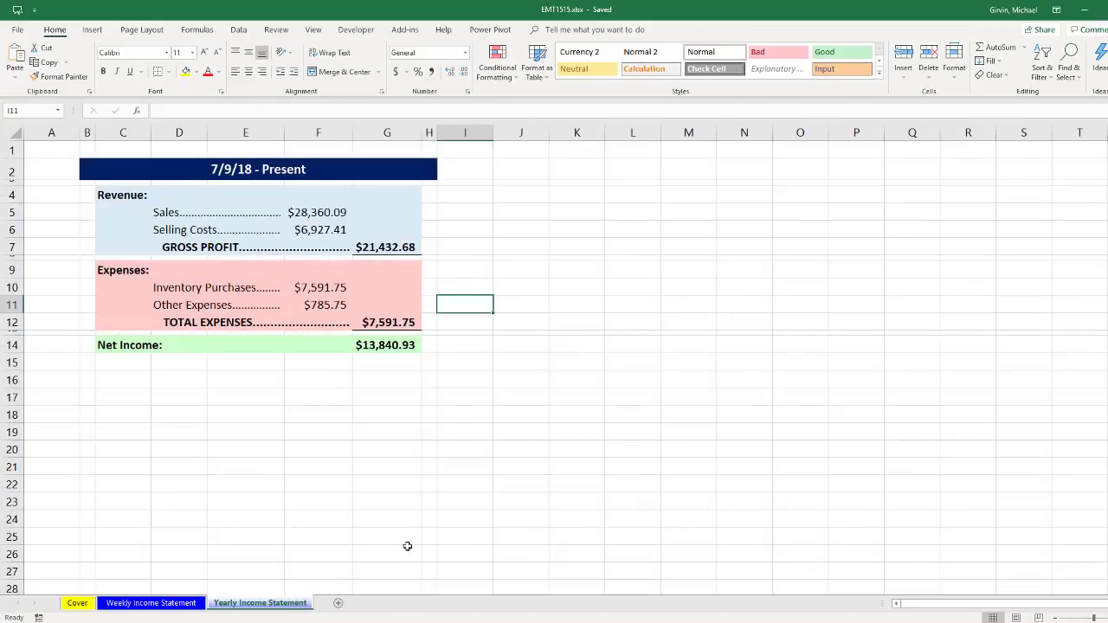
click(474, 214)
text(=sumifs)
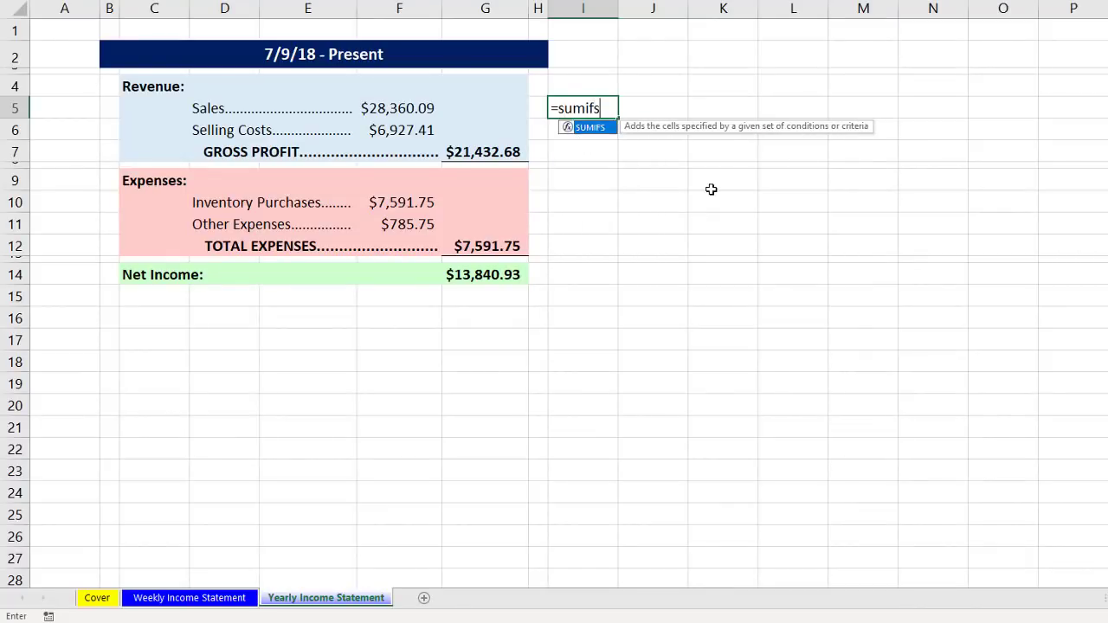
key(Tab)
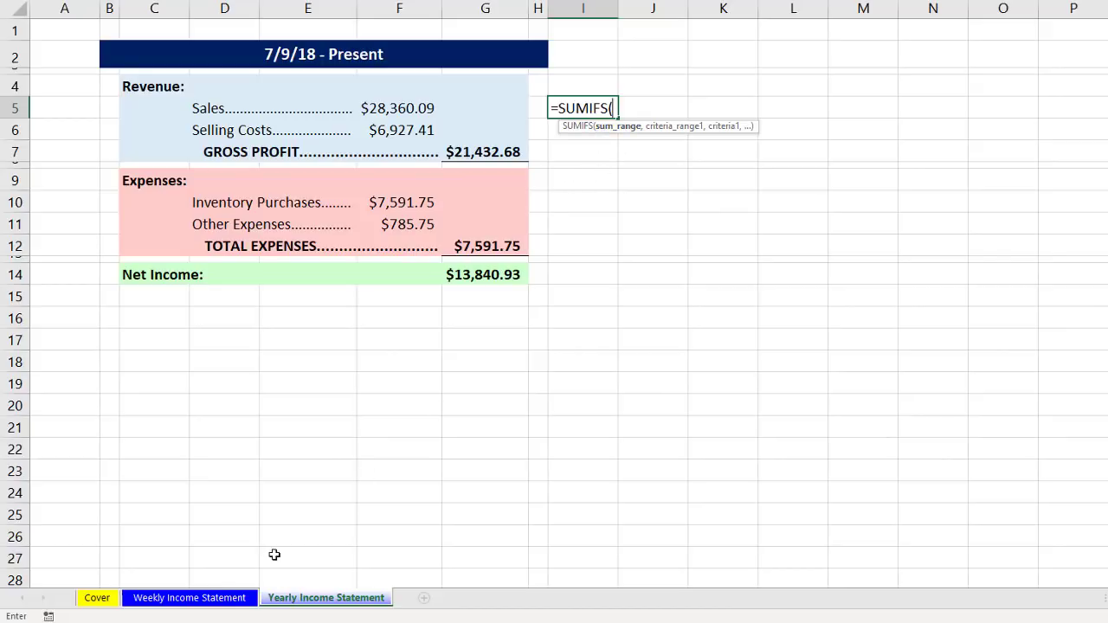
click(199, 598)
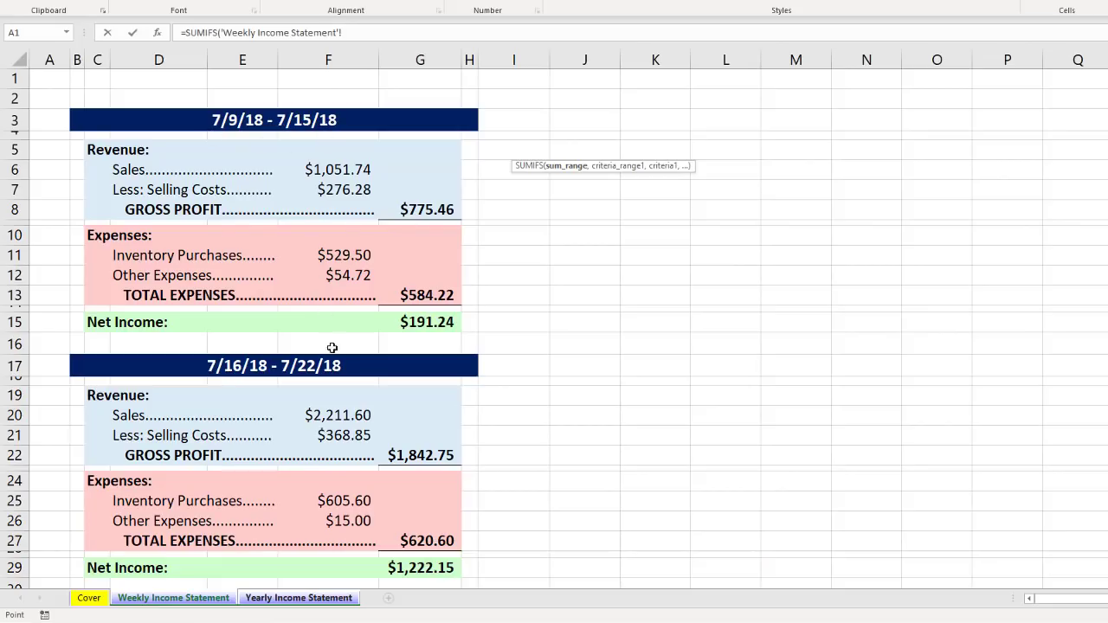
click(341, 136)
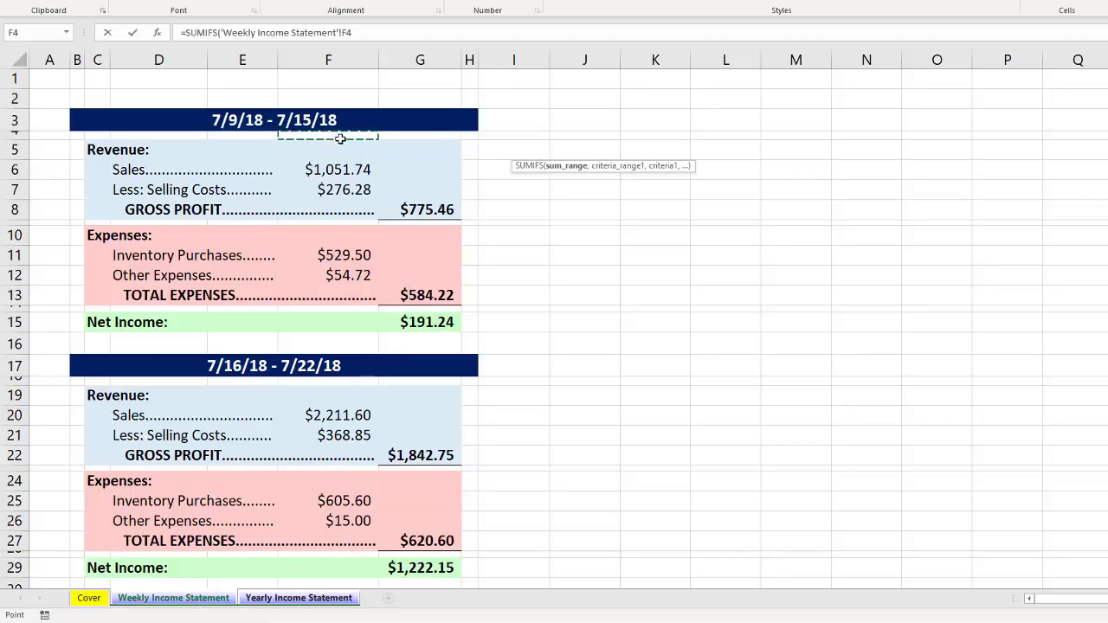
drag(341, 139, 316, 226)
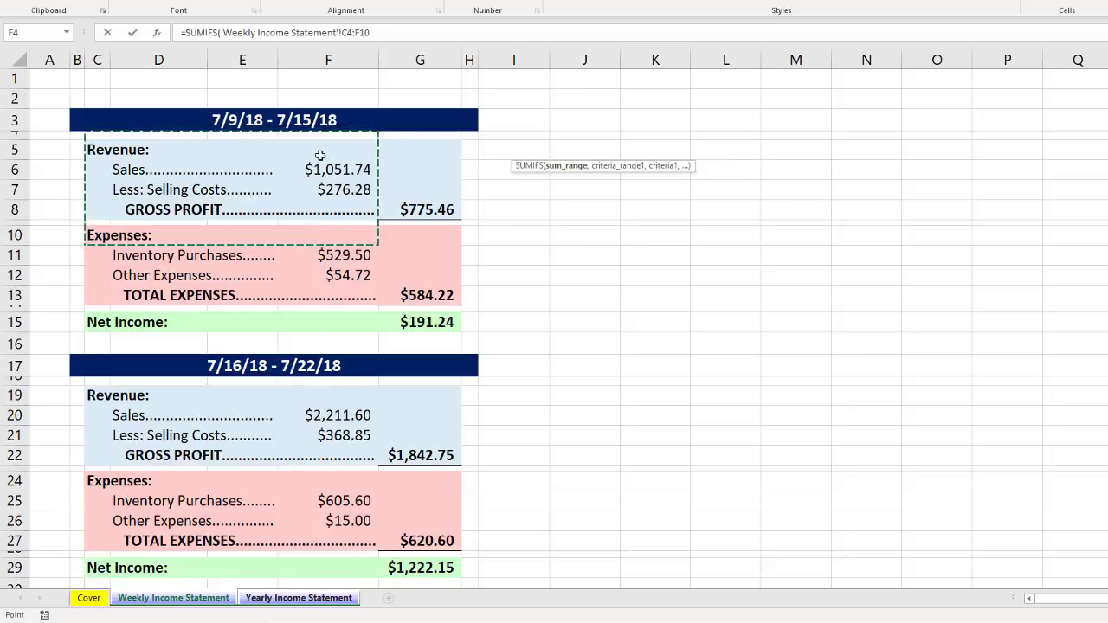
key(Escape)
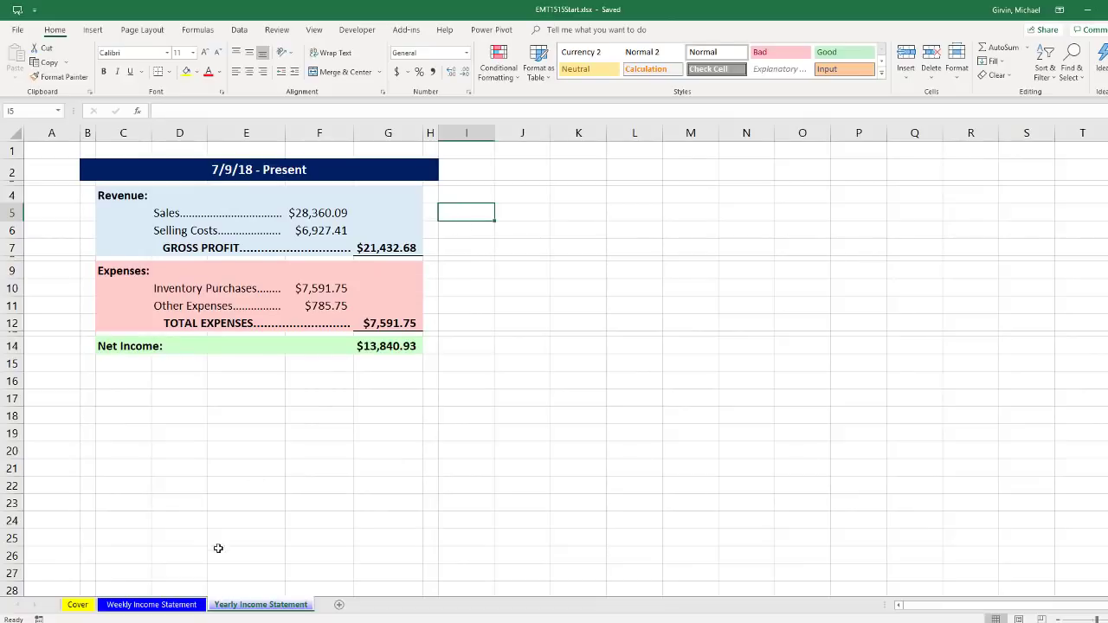
On the Weekly Income Statement sheet, check which labels in the 7/9/18 - 7/15/18 block use merged cells
click(122, 608)
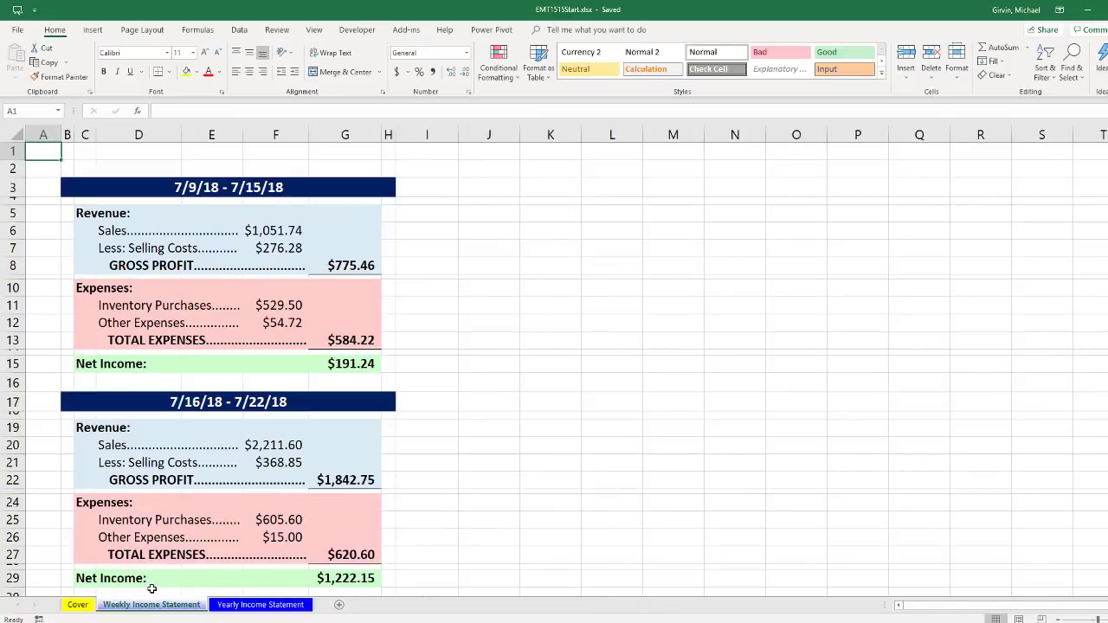
drag(278, 203, 274, 252)
click(273, 252)
click(176, 250)
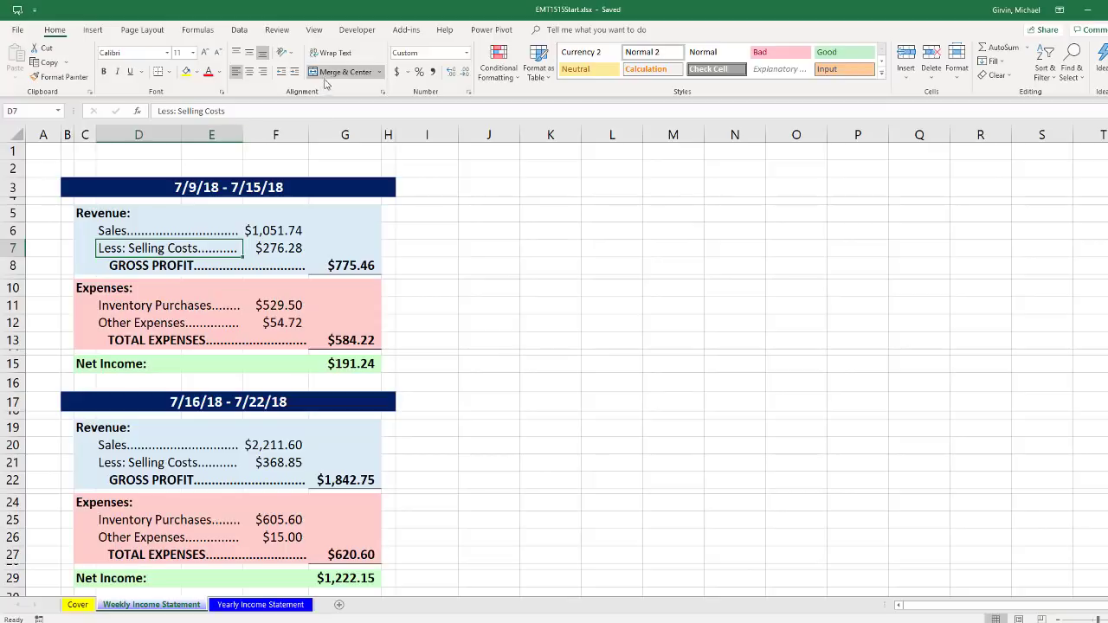
click(153, 233)
click(116, 218)
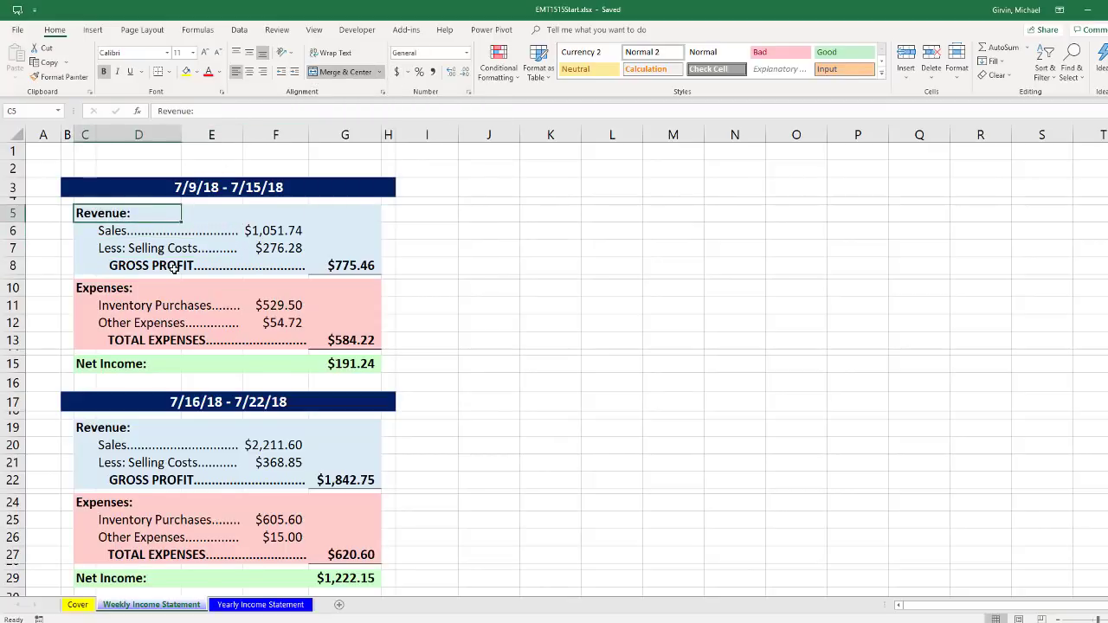
click(175, 269)
click(145, 367)
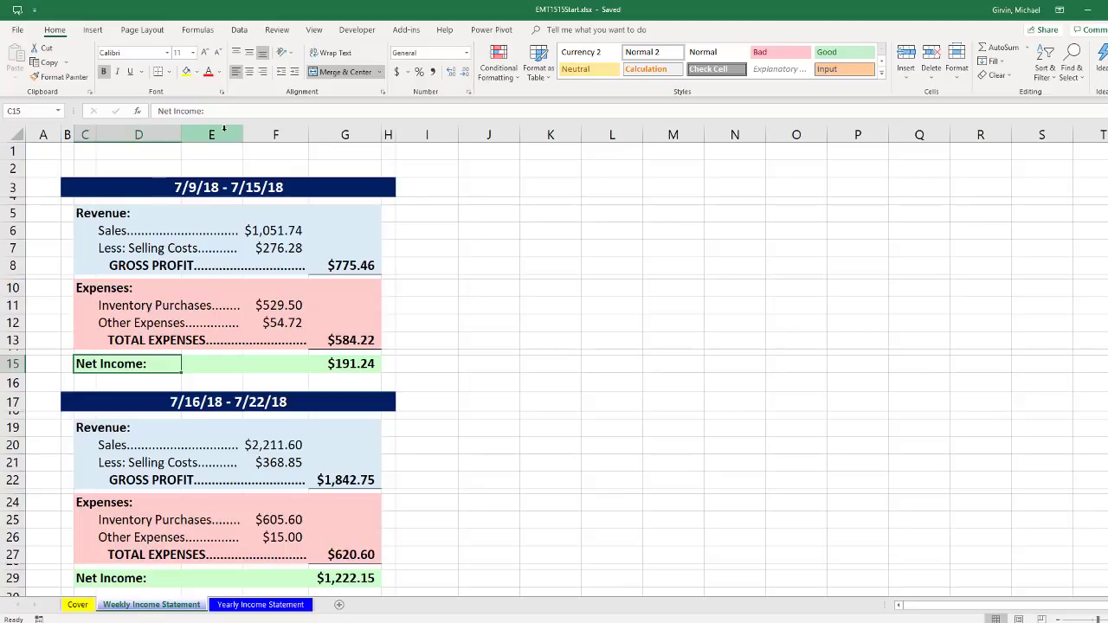
Unmerge the 7/9/18 - 7/15/18 title in B3:H3 and set its horizontal alignment to Center Across Selection
click(130, 185)
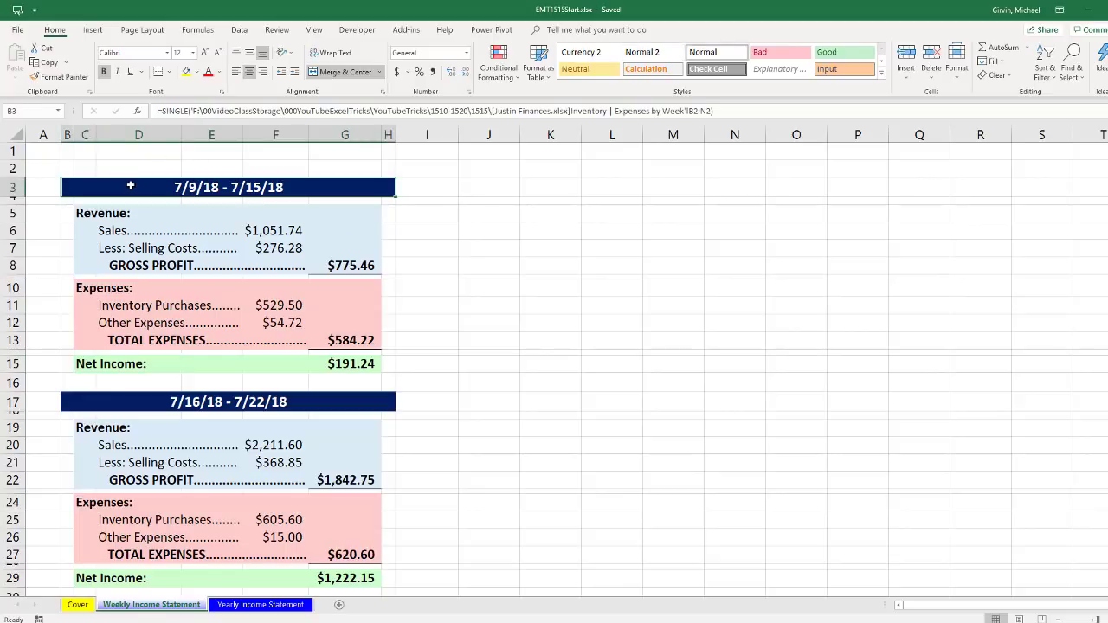
click(360, 74)
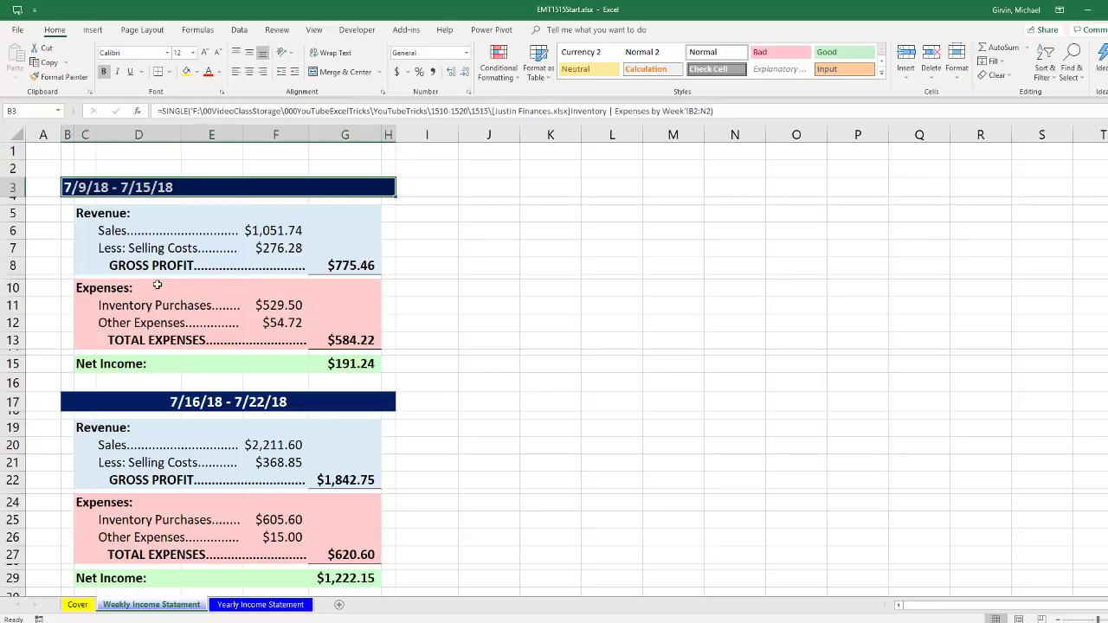
key(ctrl+1)
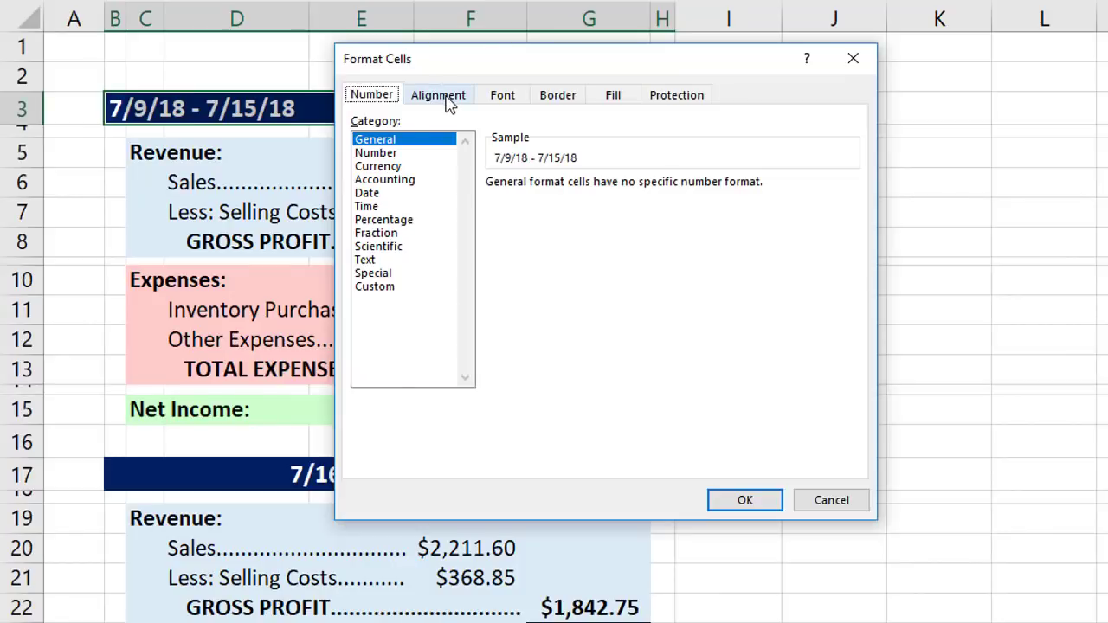
click(257, 180)
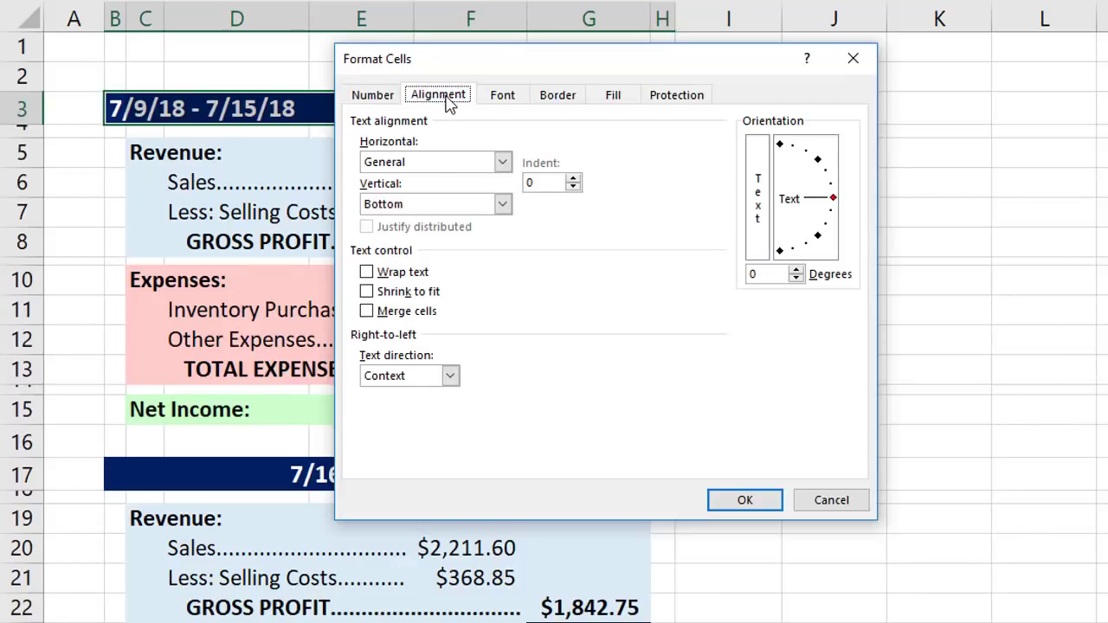
click(448, 168)
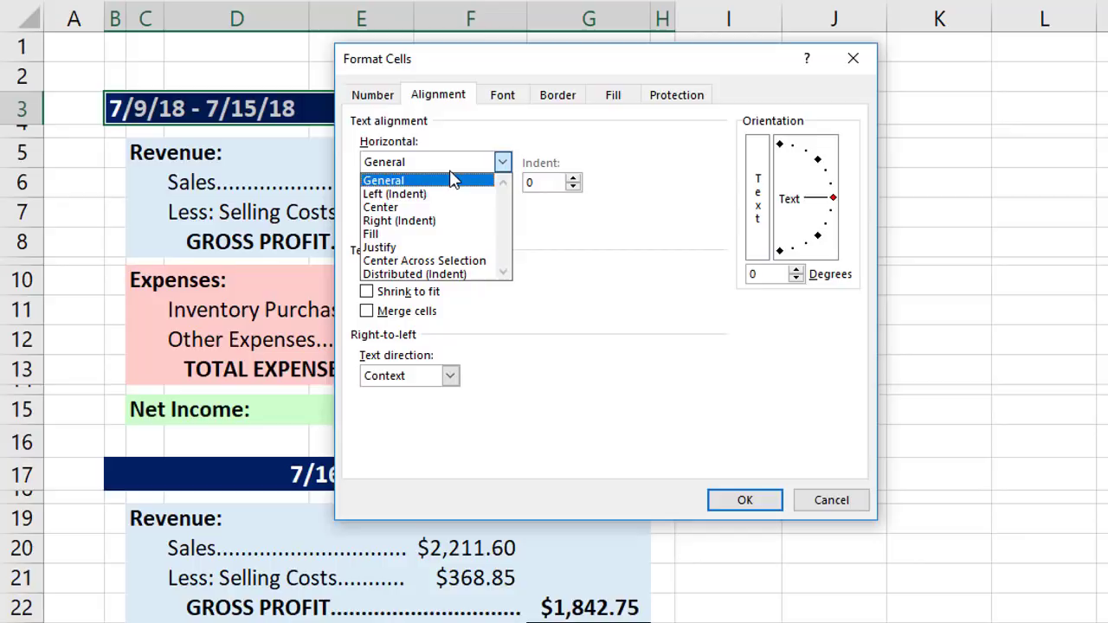
click(467, 262)
click(743, 502)
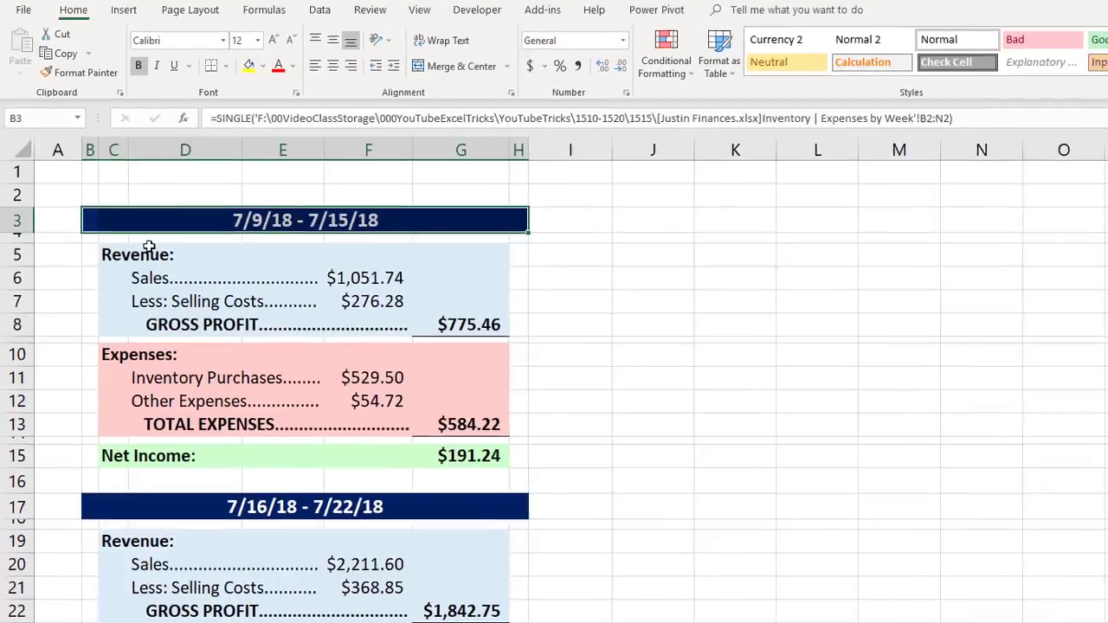
Unmerge the row labels in rows 5 to 15 of the 7/9/18 - 7/15/18 block, from Revenue down to Net Income
click(216, 154)
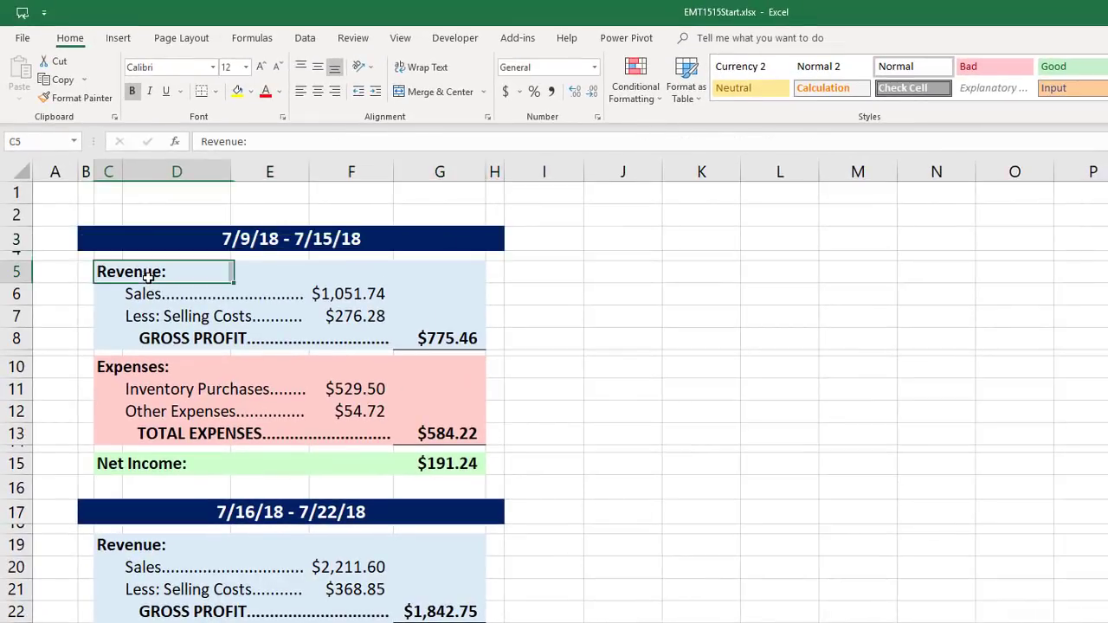
key(Down)
click(438, 91)
click(173, 319)
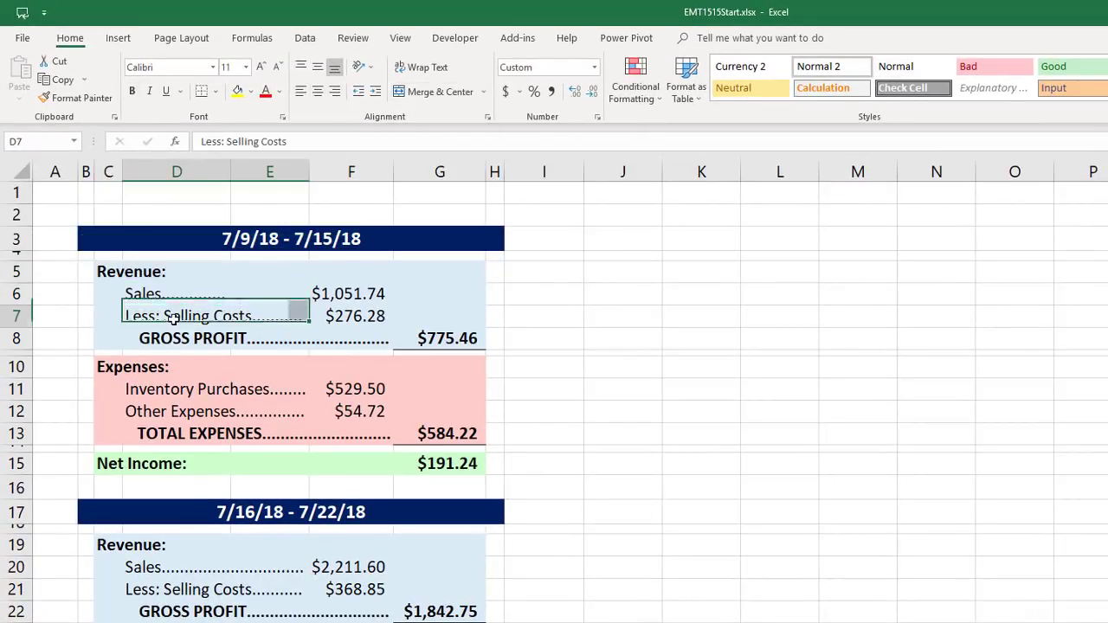
click(437, 91)
key(Down)
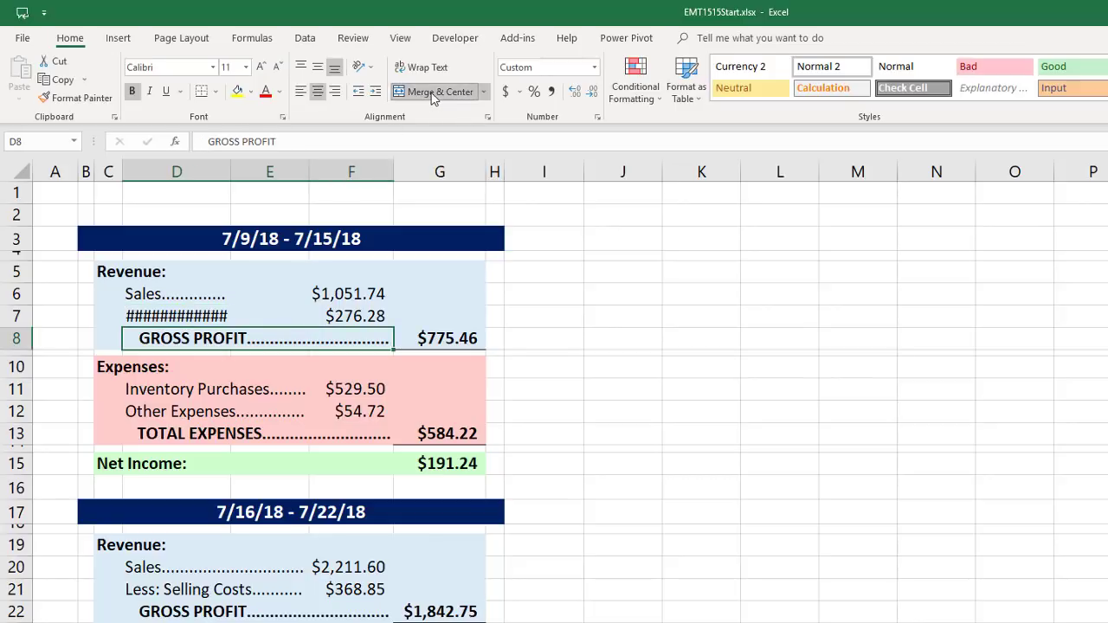
click(432, 93)
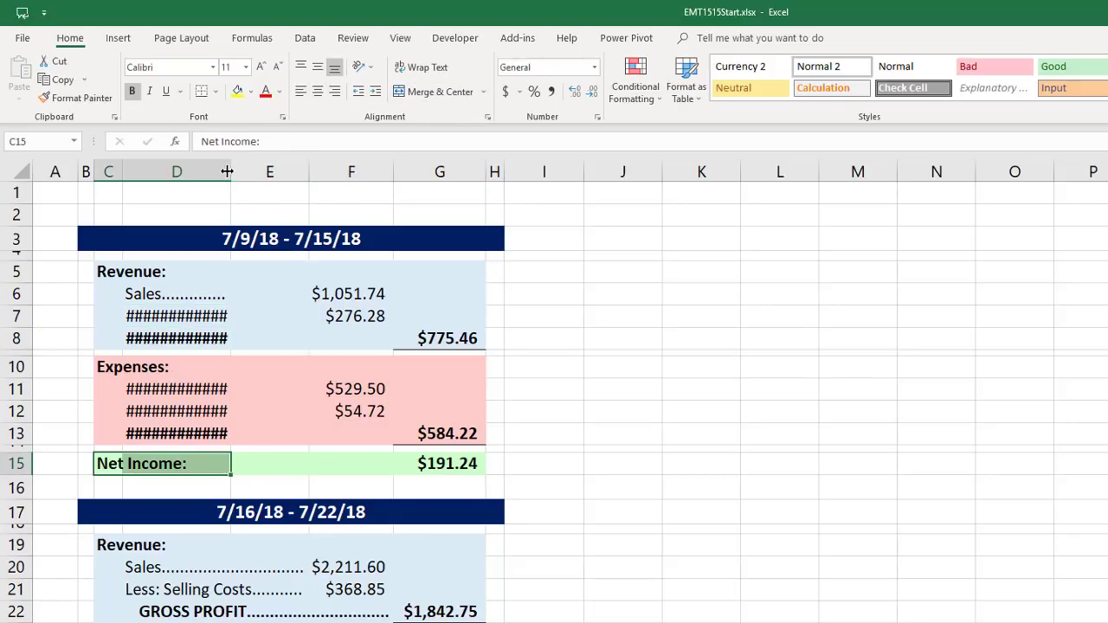
Widen column D so the unmerged row labels of the first weekly block fit
drag(227, 172, 283, 171)
click(310, 171)
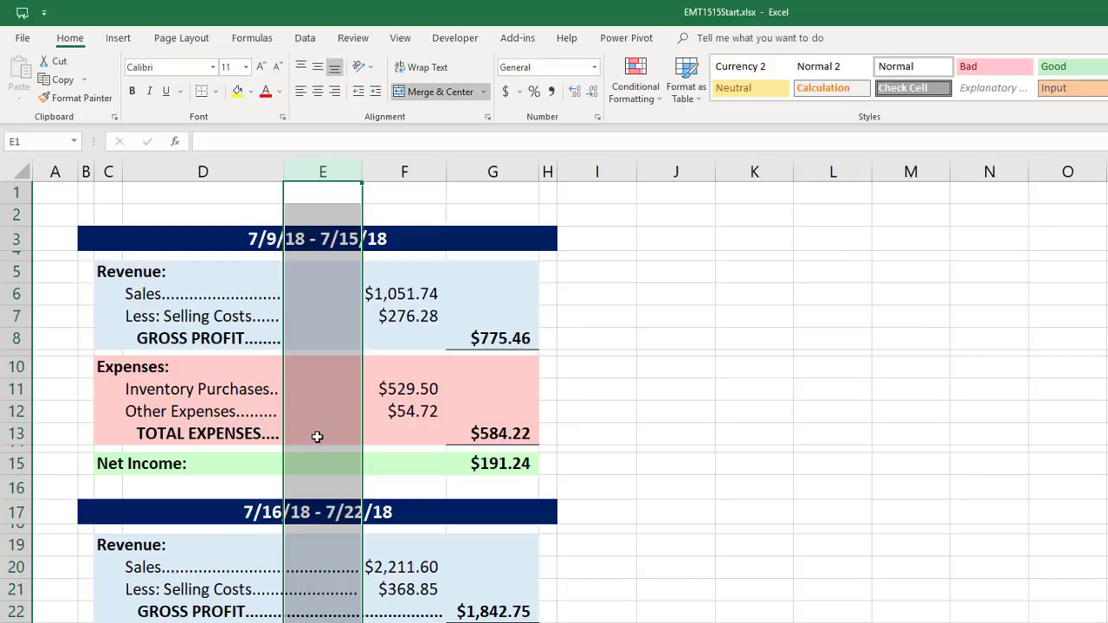
click(397, 272)
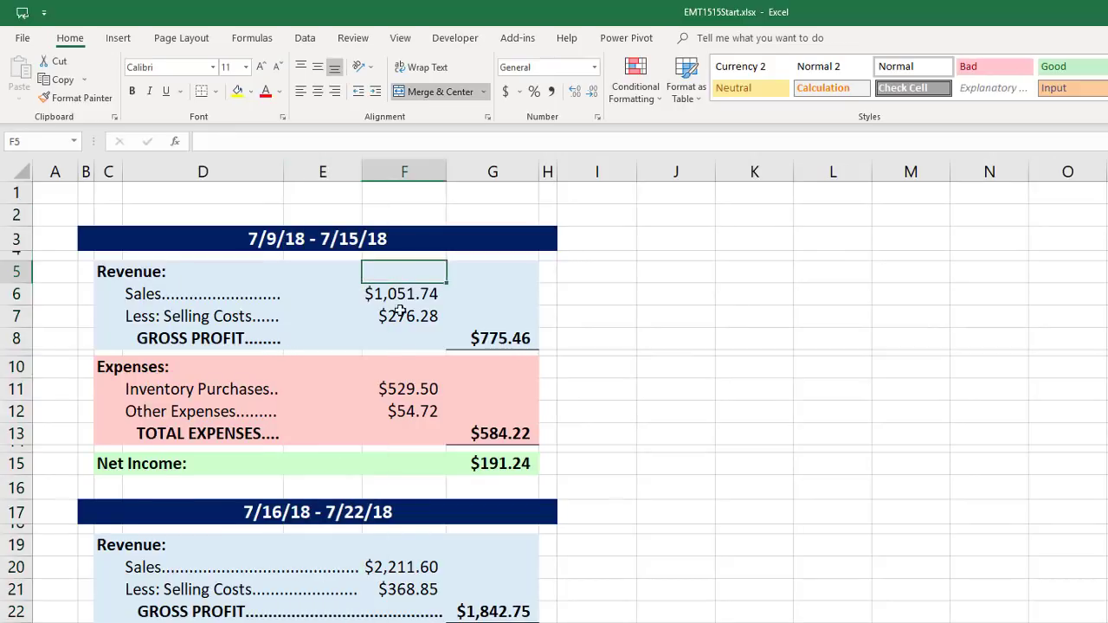
Check that the amounts in column F and the labels in column D of the first weekly block can each be selected as a single column
drag(400, 312, 404, 488)
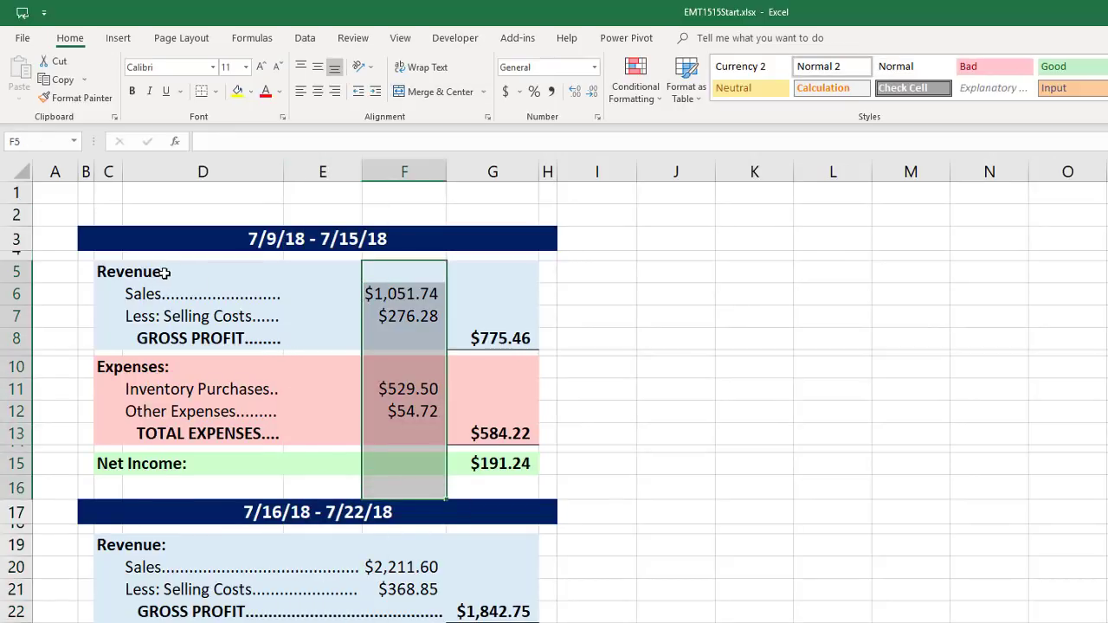
drag(164, 271, 173, 462)
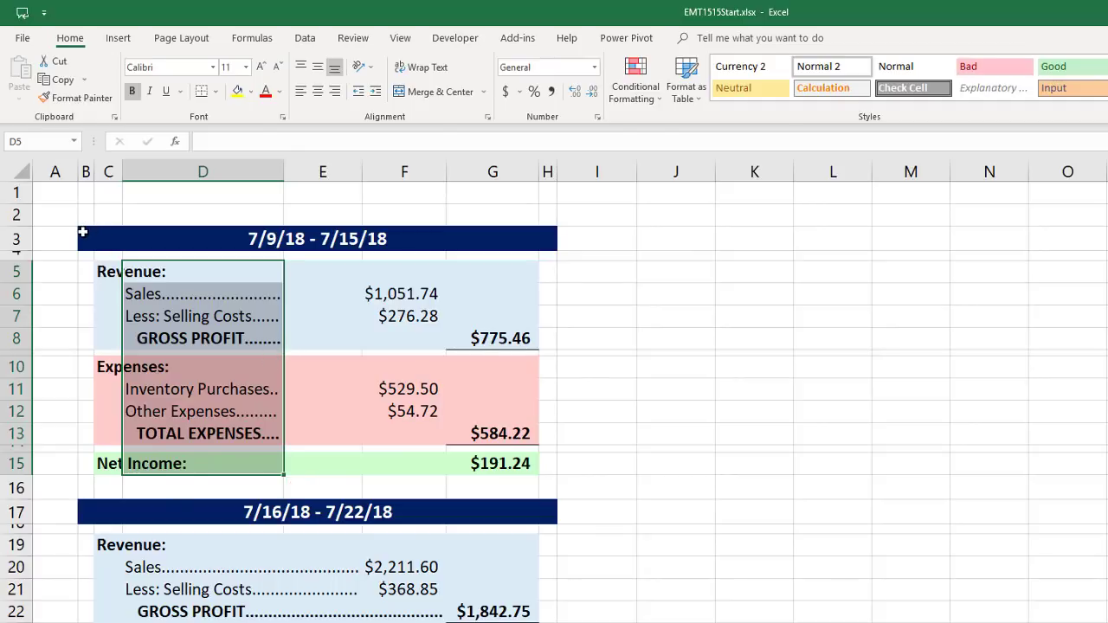
Copy the formatting of the 7/9/18 - 7/15/18 block onto every following weekly block, through 9/24/18 - 9/30/18
drag(82, 232, 544, 469)
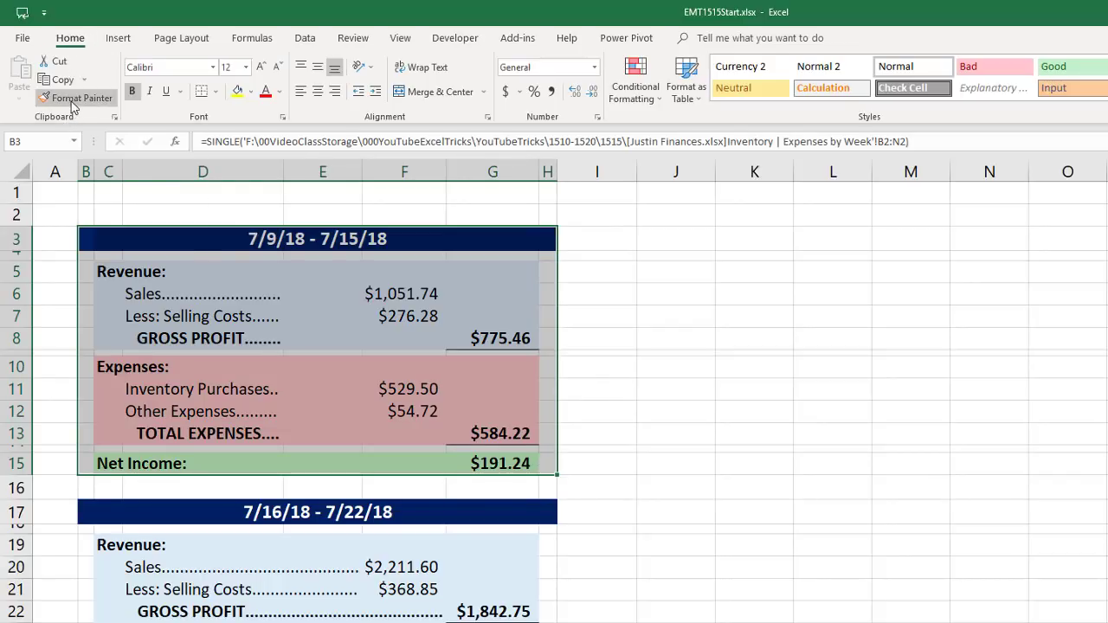
right_click(343, 304)
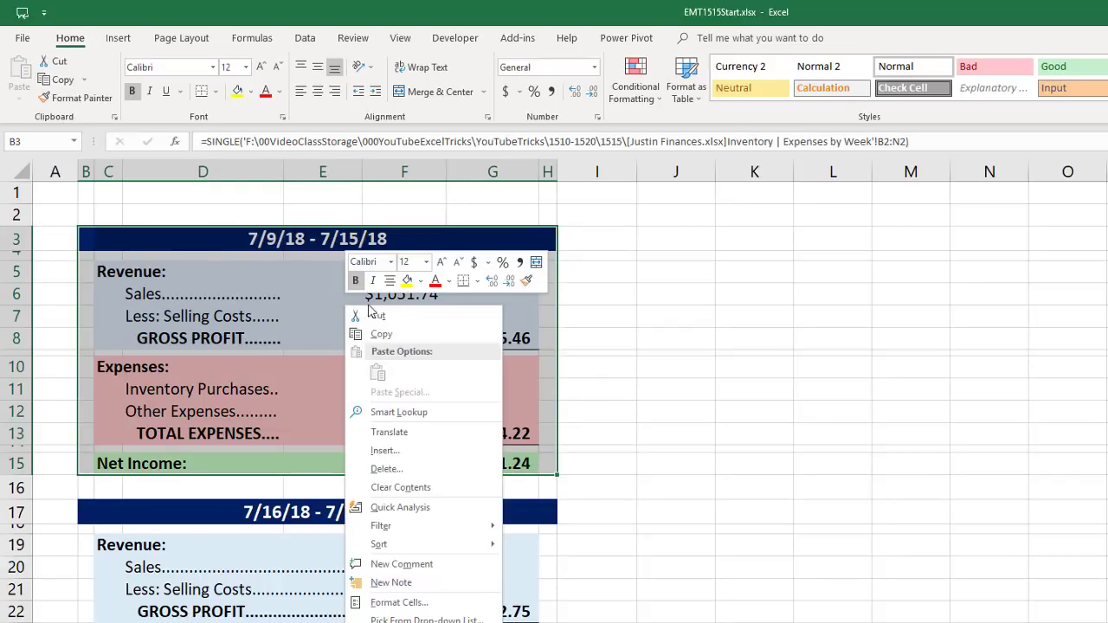
click(525, 284)
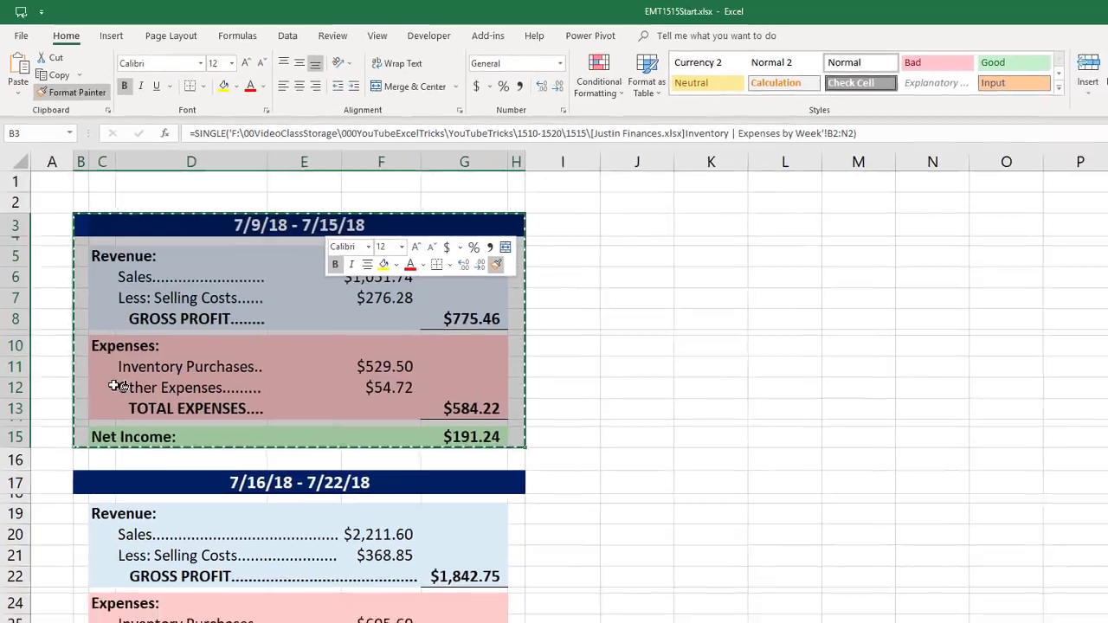
scroll(99, 323, down, 2)
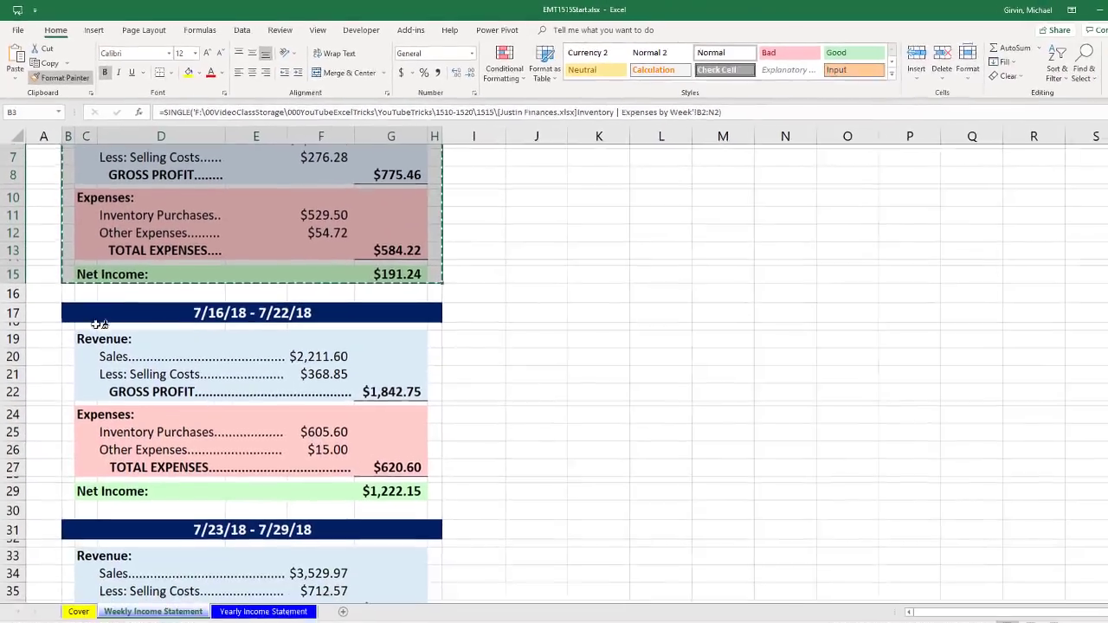
mouse_move(60, 312)
mouse_down()
mouse_move(124, 329)
mouse_move(286, 433)
mouse_move(338, 491)
mouse_move(334, 482)
mouse_up()
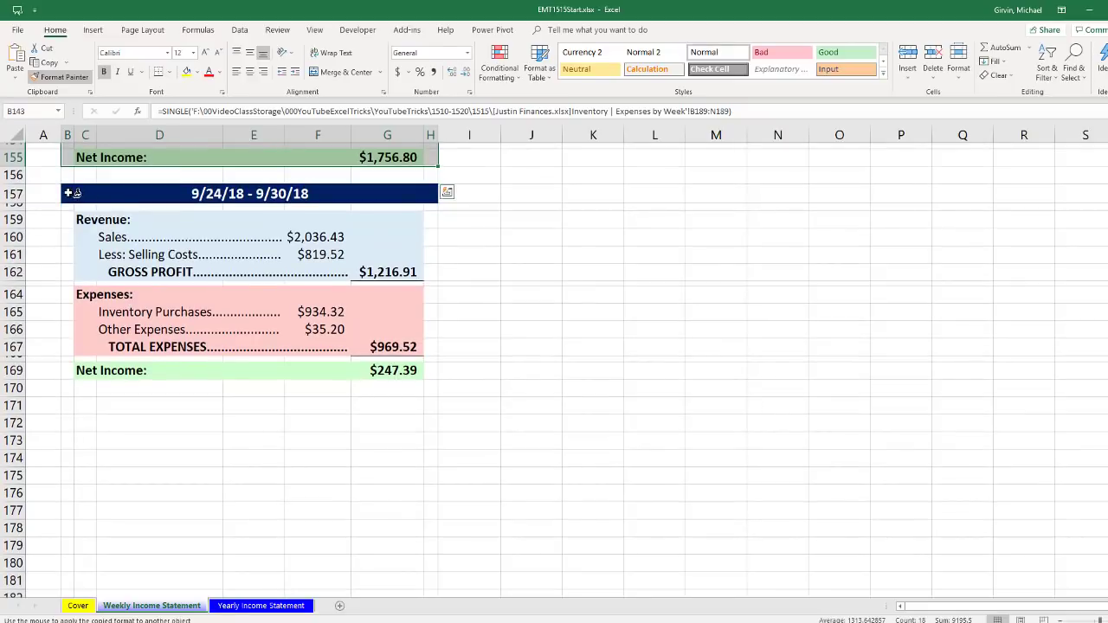
mouse_move(74, 193)
mouse_down()
mouse_move(437, 286)
mouse_move(429, 372)
mouse_up()
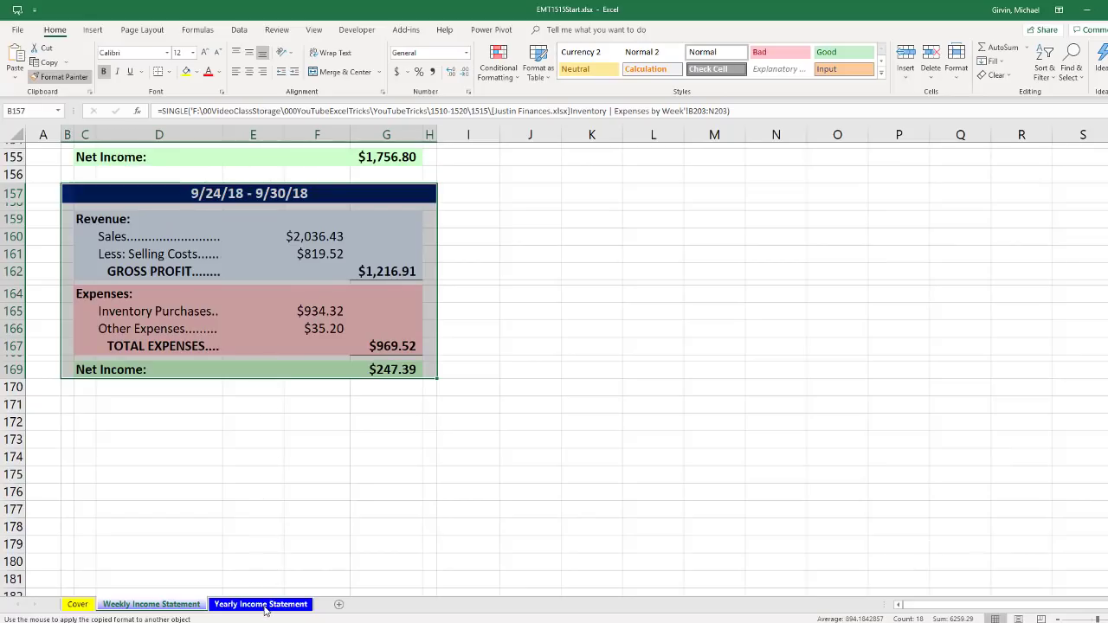
Apply the copied block formatting to the 7/9/18 - Present statement on the Yearly Income Statement sheet and widen column D to fit its labels
click(264, 604)
click(87, 171)
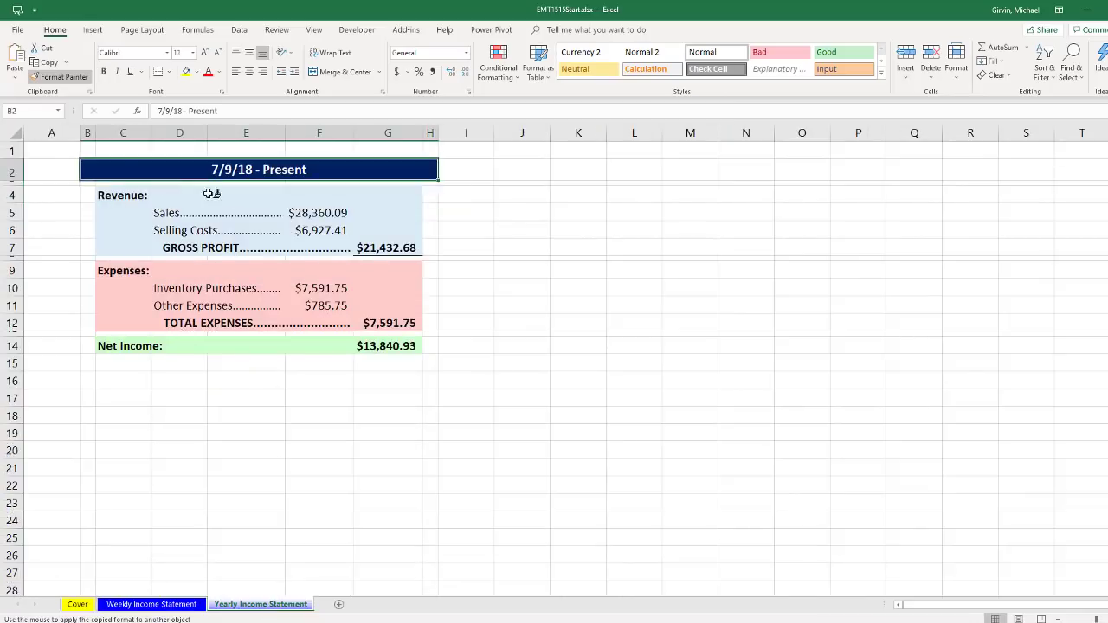
mouse_move(211, 193)
mouse_down()
mouse_move(372, 327)
mouse_move(369, 349)
mouse_up()
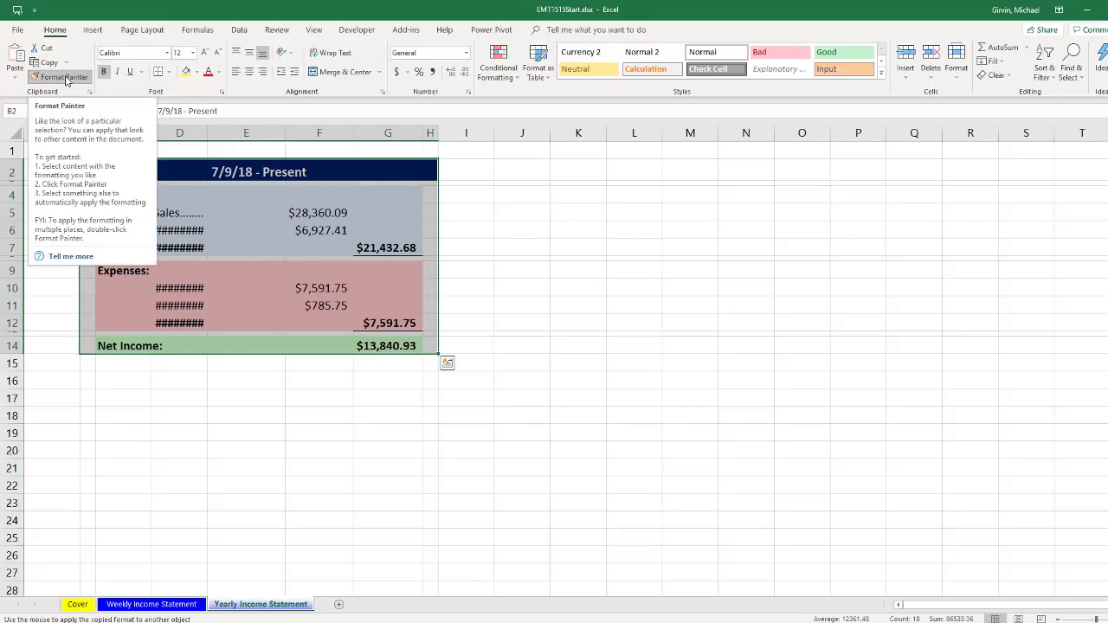
key(Escape)
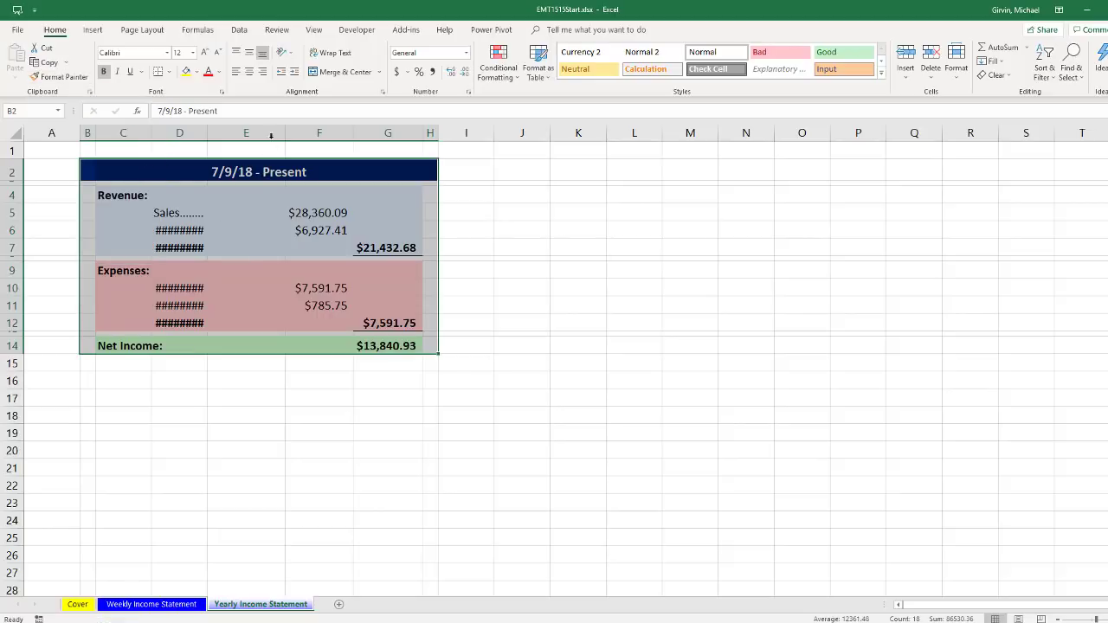
click(199, 133)
drag(208, 132, 271, 136)
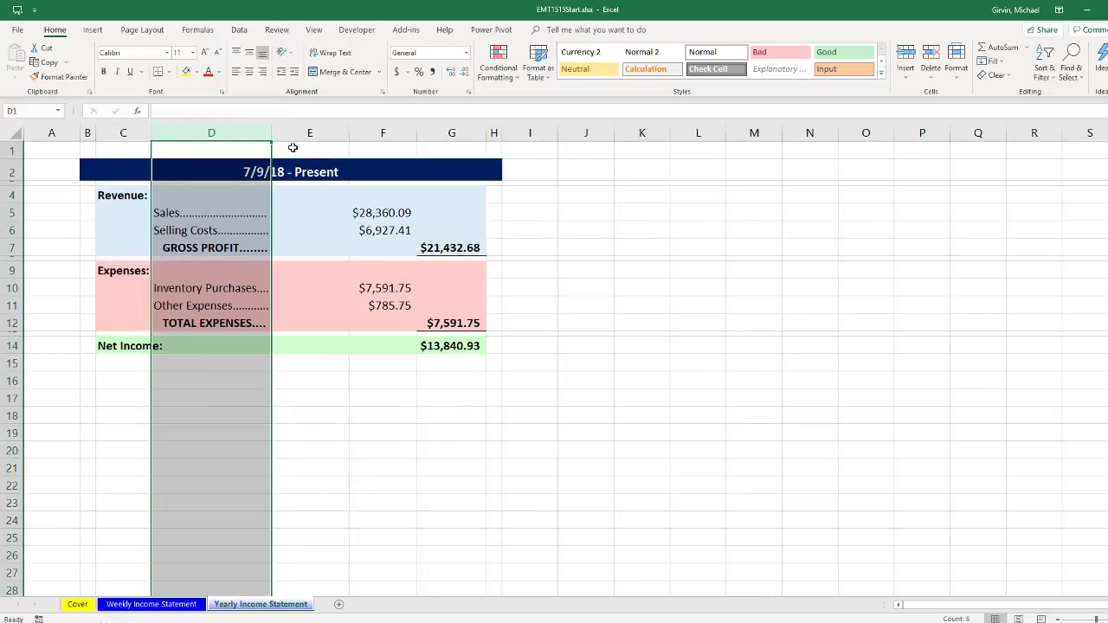
Inspect the existing formula for yearly Sales in F5 without changing it
click(404, 212)
key(F2)
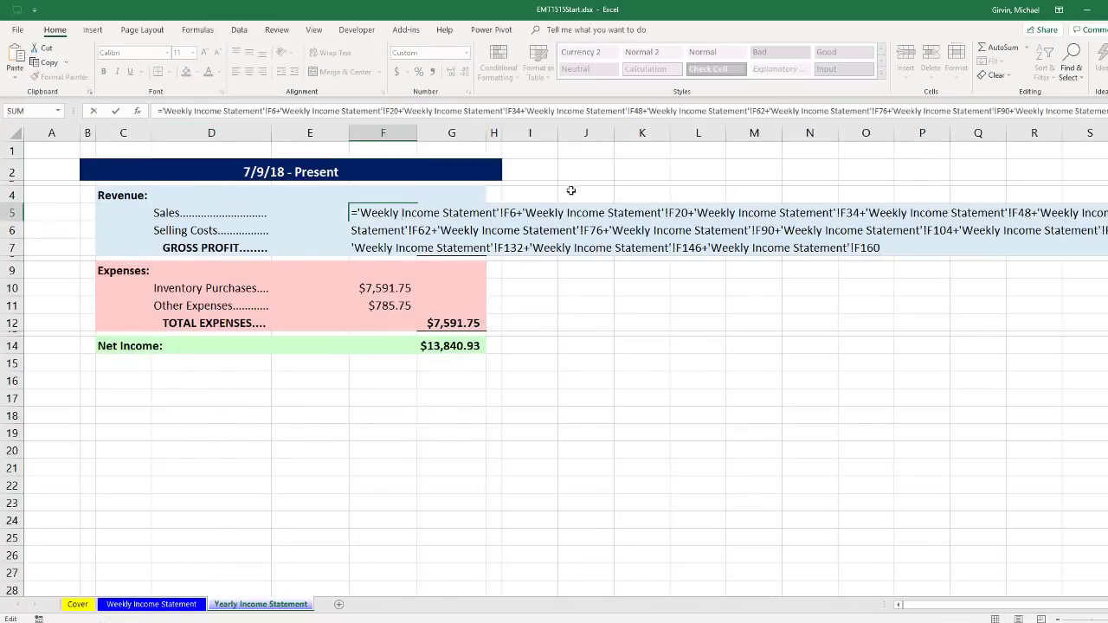
key(Escape)
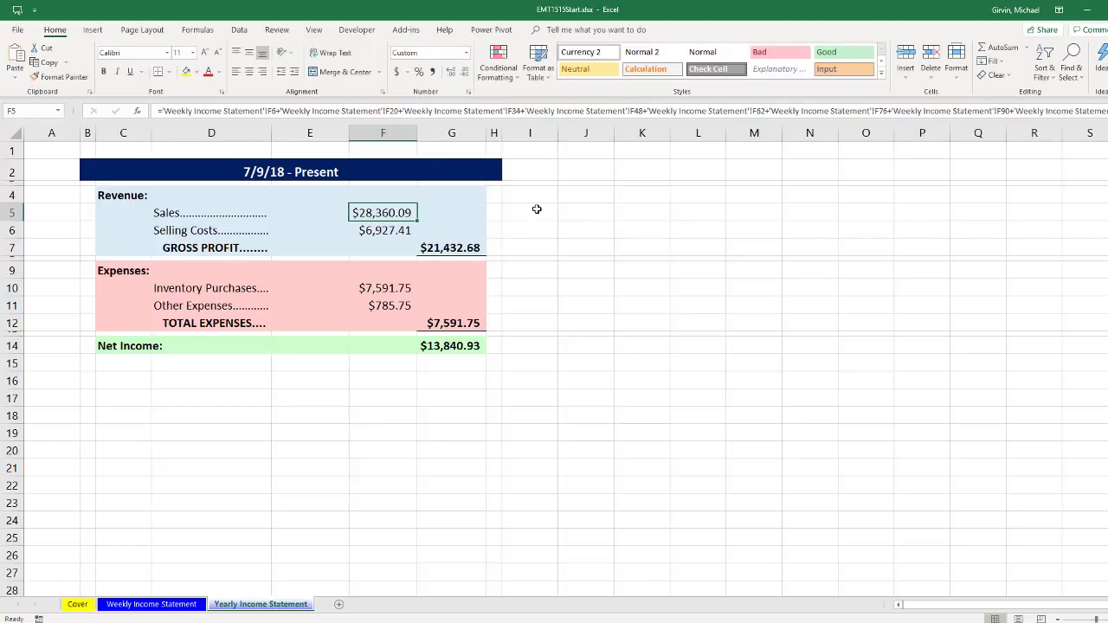
Start a SUMIFS formula in I5 with the absolute range $F$5:$F$169 on the Weekly Income Statement sheet as its sum range
click(536, 210)
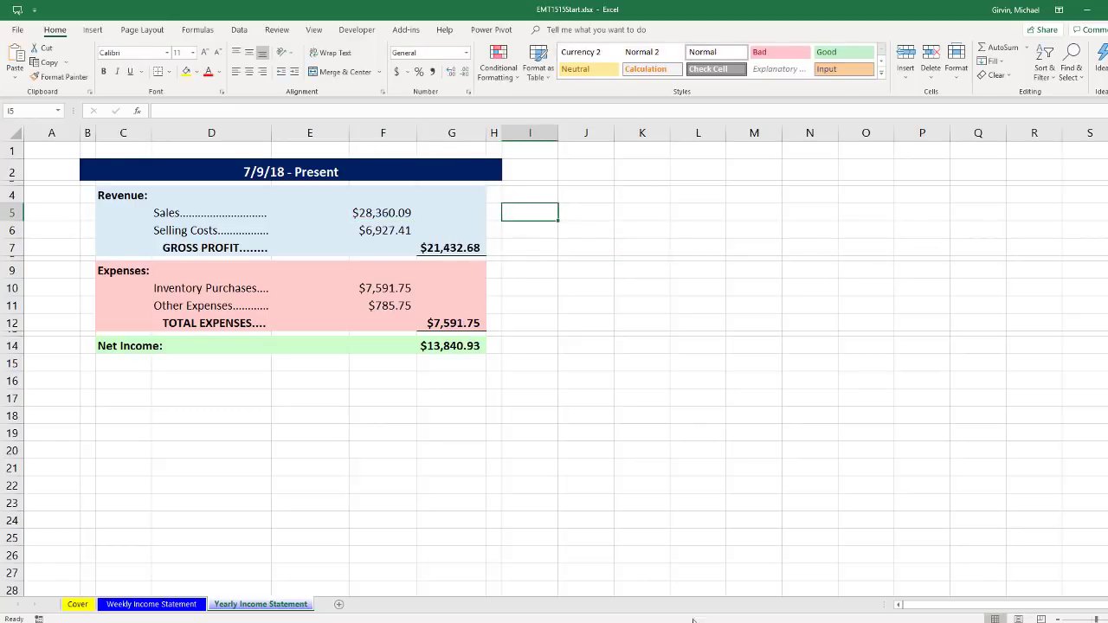
text(=sumifs)
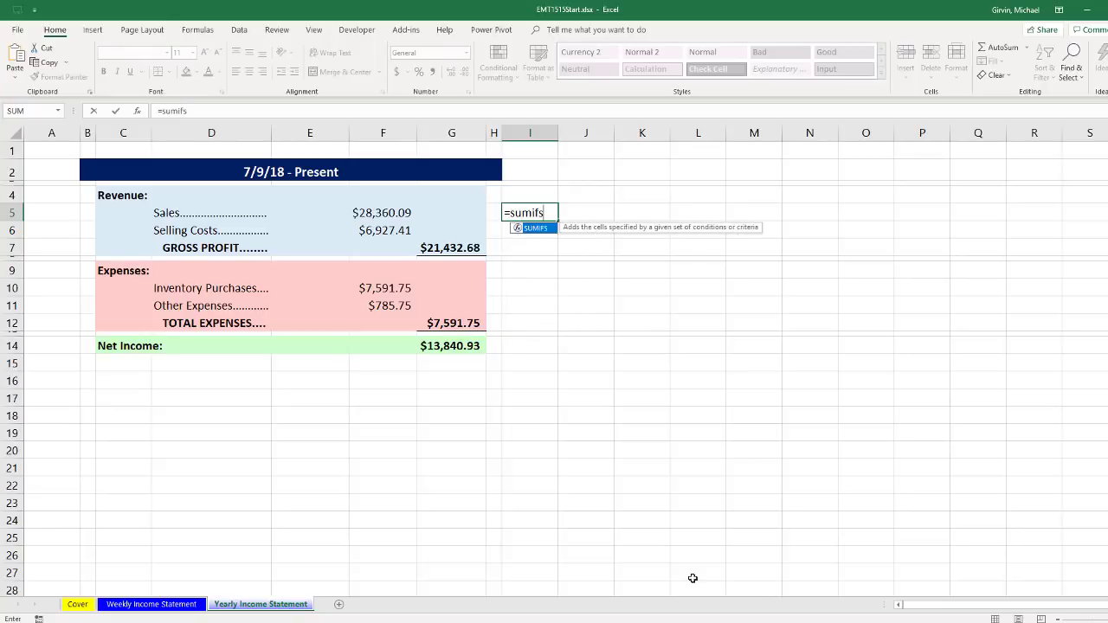
key(Tab)
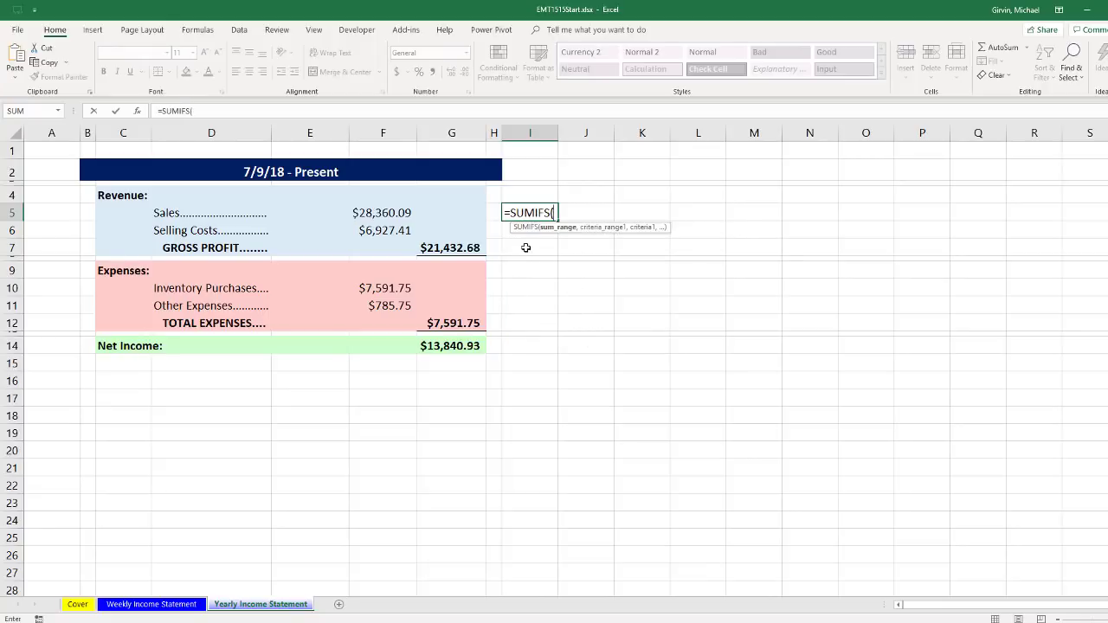
click(186, 604)
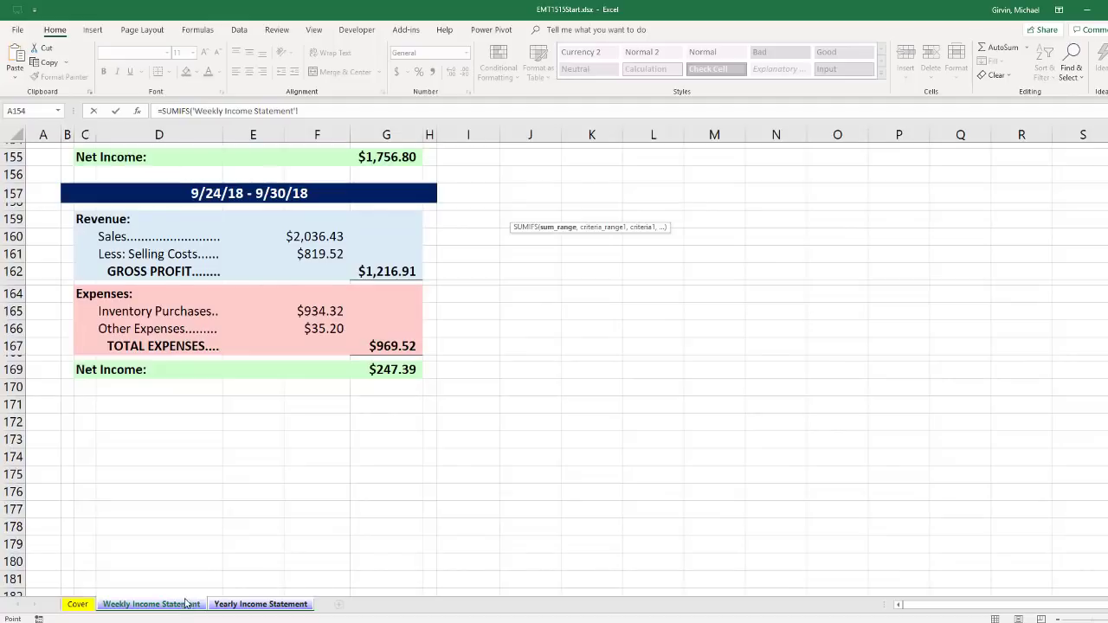
key(ctrl+Home)
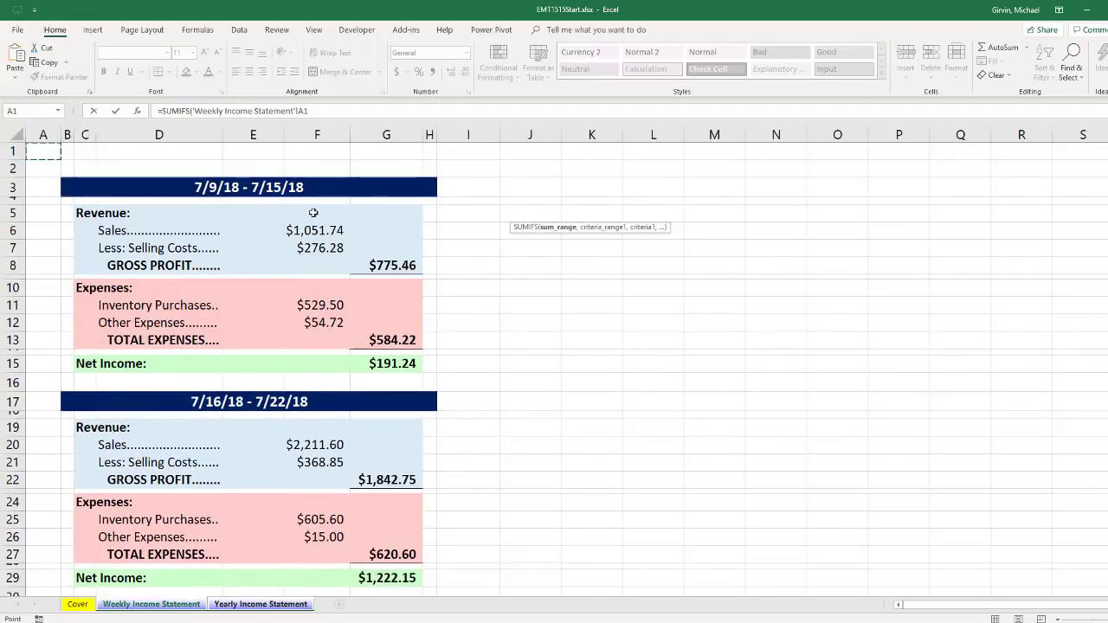
drag(312, 210, 307, 528)
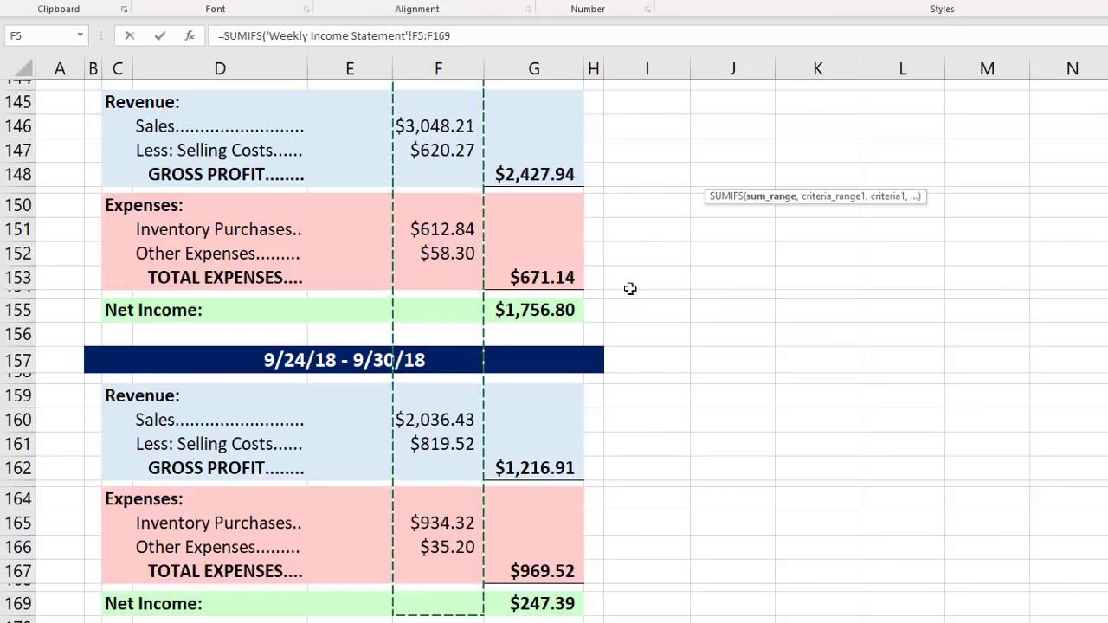
key(F4)
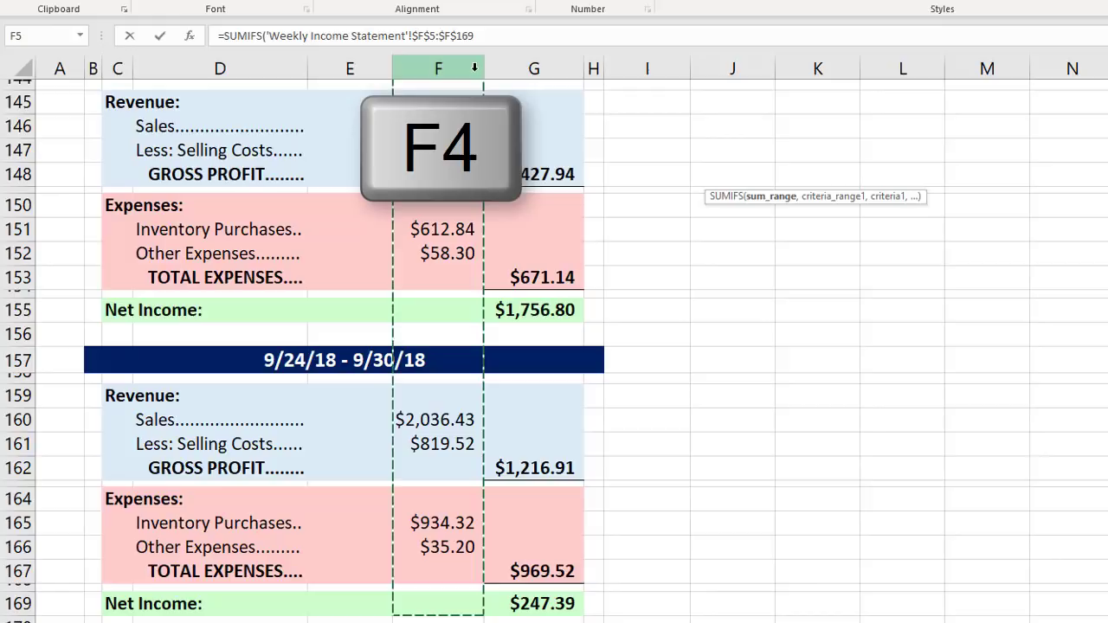
click(497, 40)
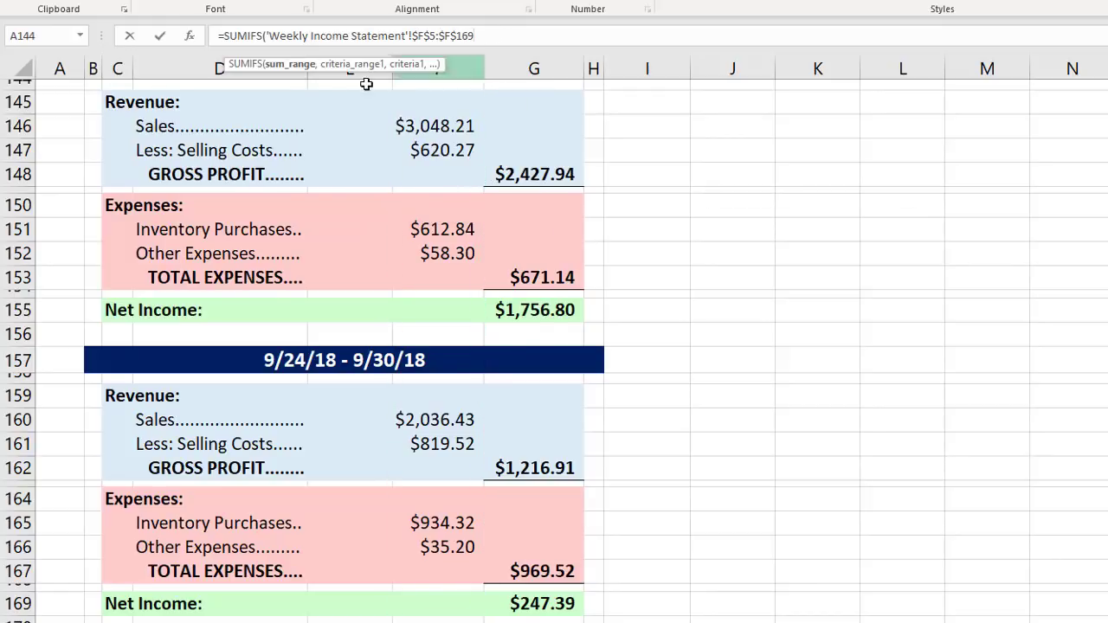
text(,)
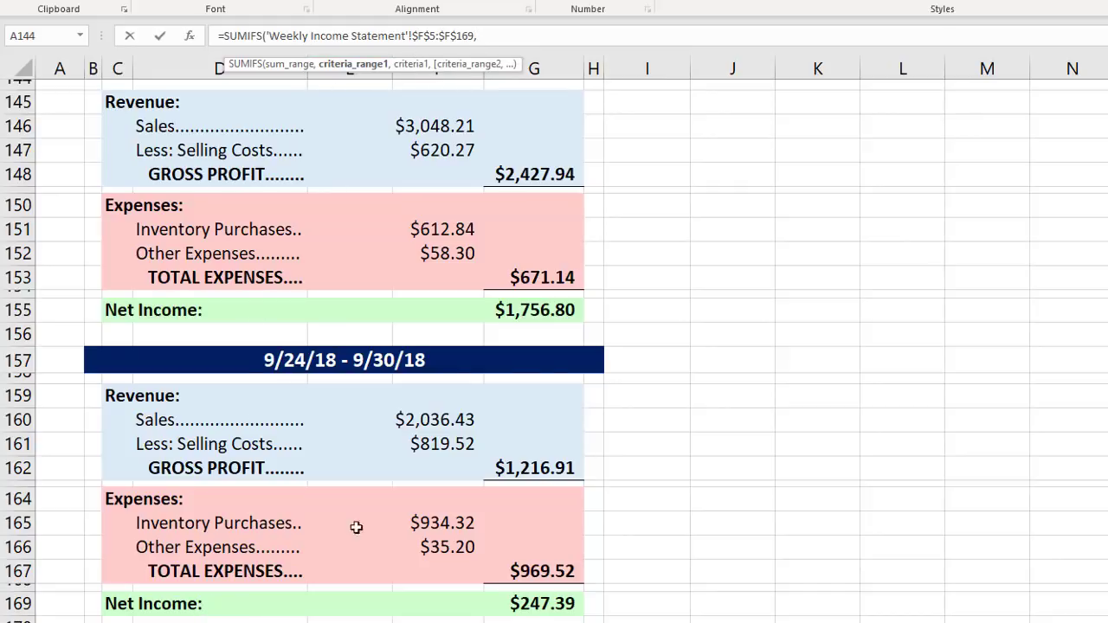
Complete the SUMIFS formula with Weekly Income Statement range $D$5:$D$169 as the criteria range and D6 as the criterion
click(218, 603)
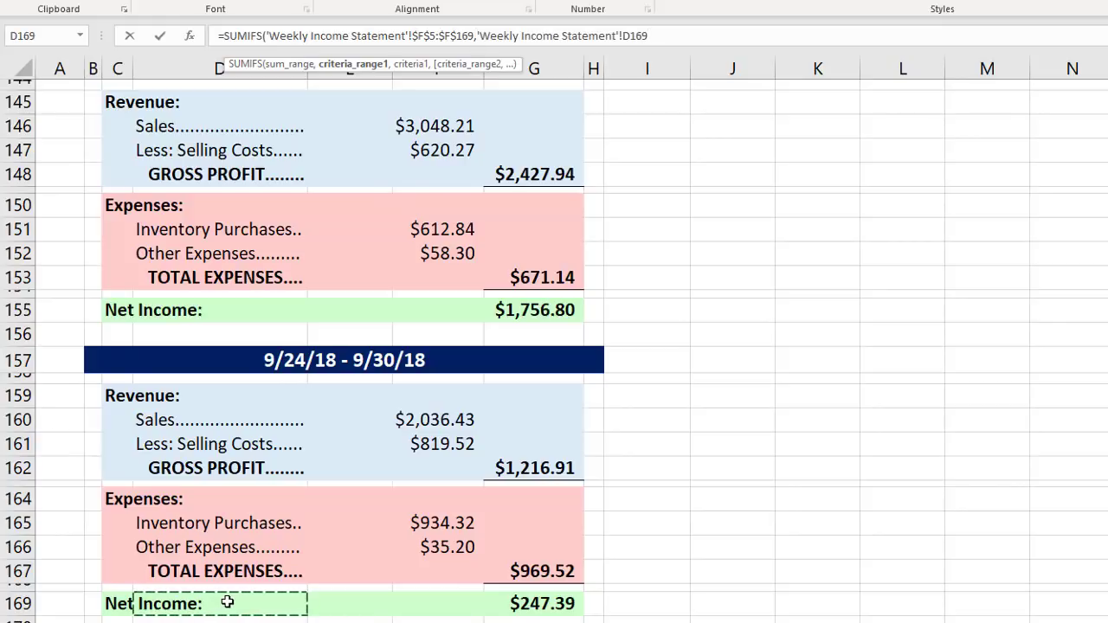
drag(222, 596, 222, 177)
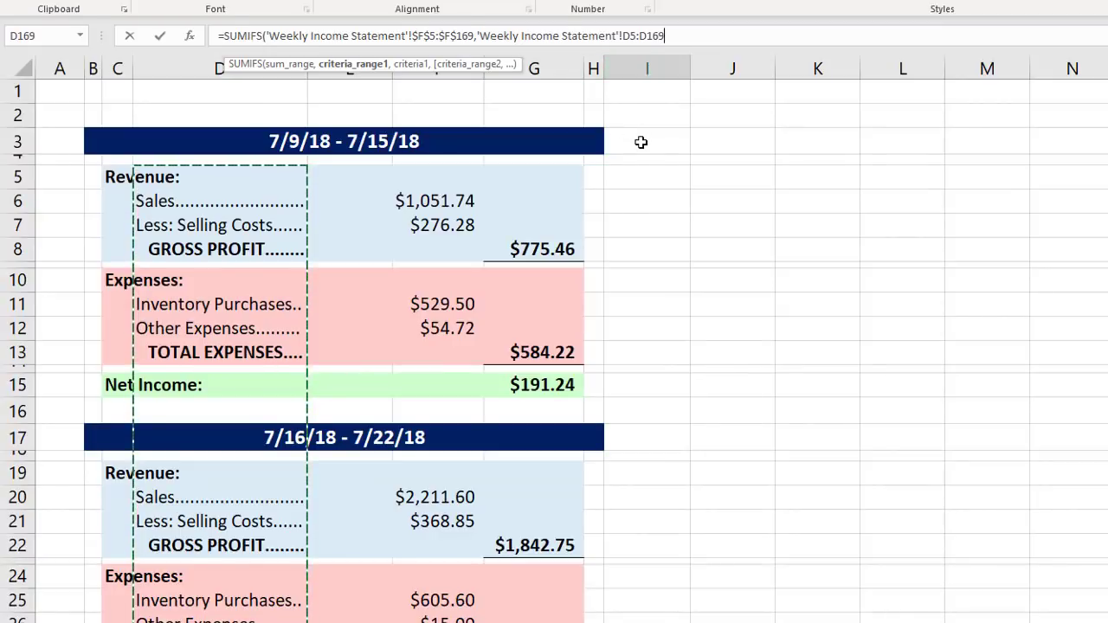
key(F4)
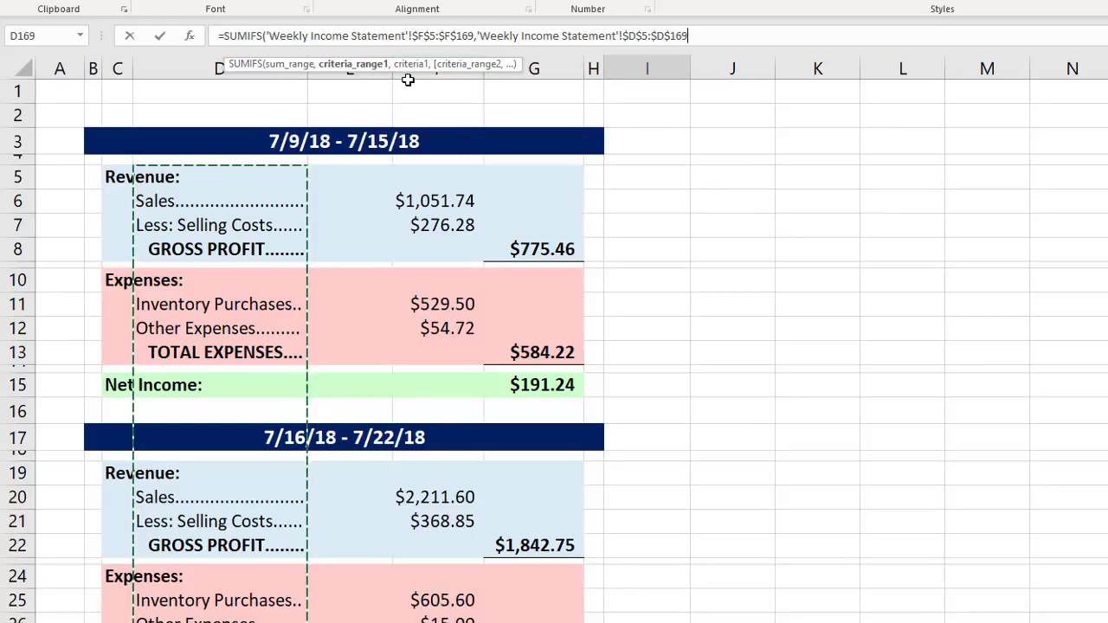
text(,)
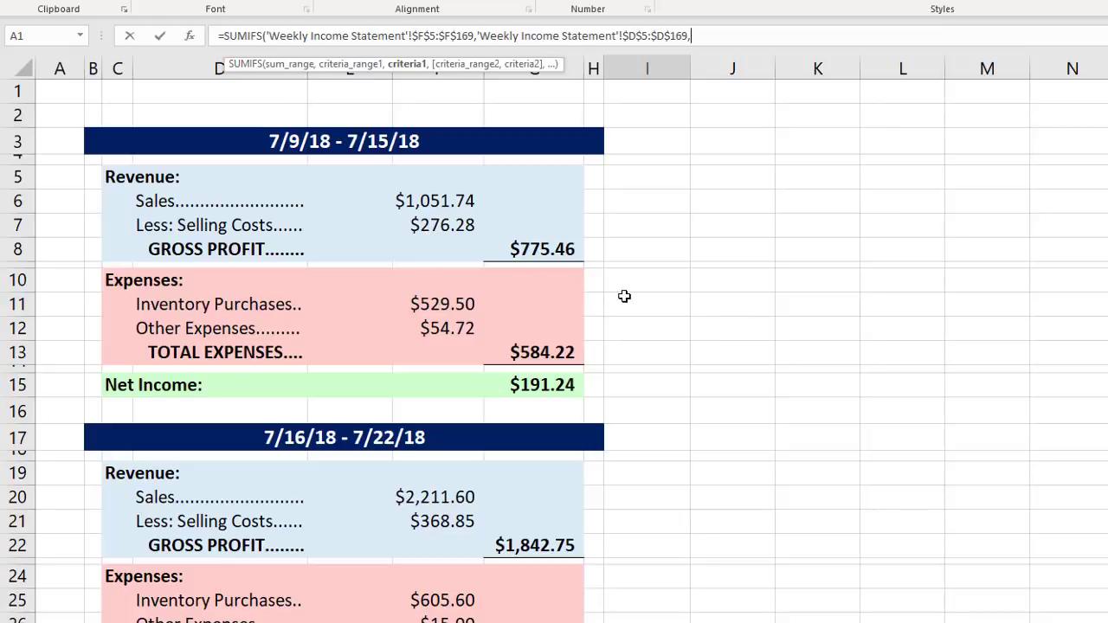
text(D6))
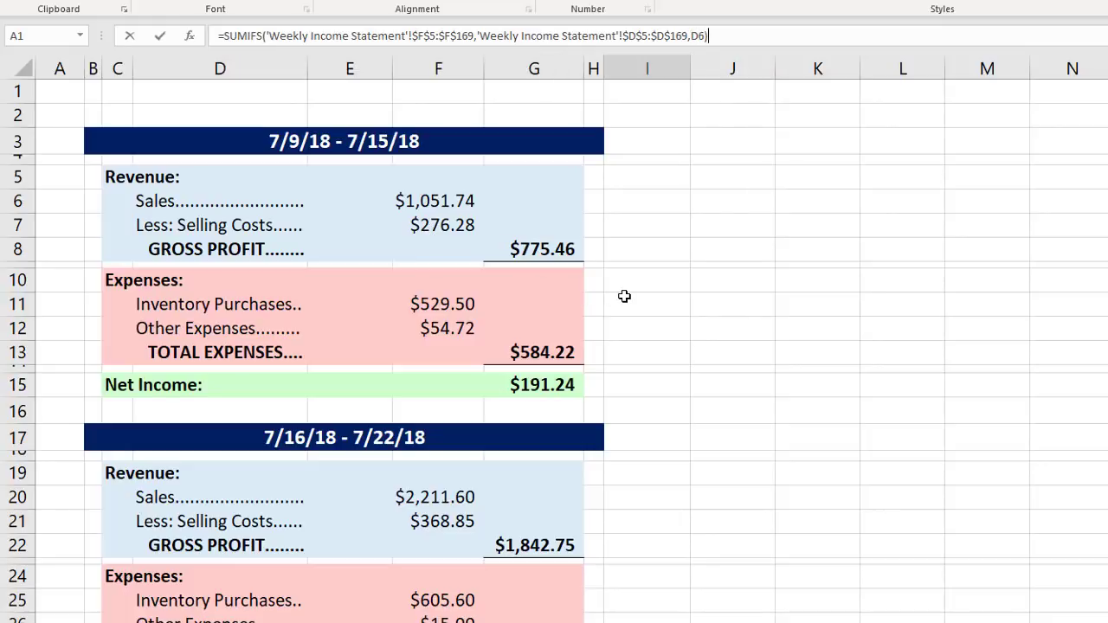
key(ctrl+Return)
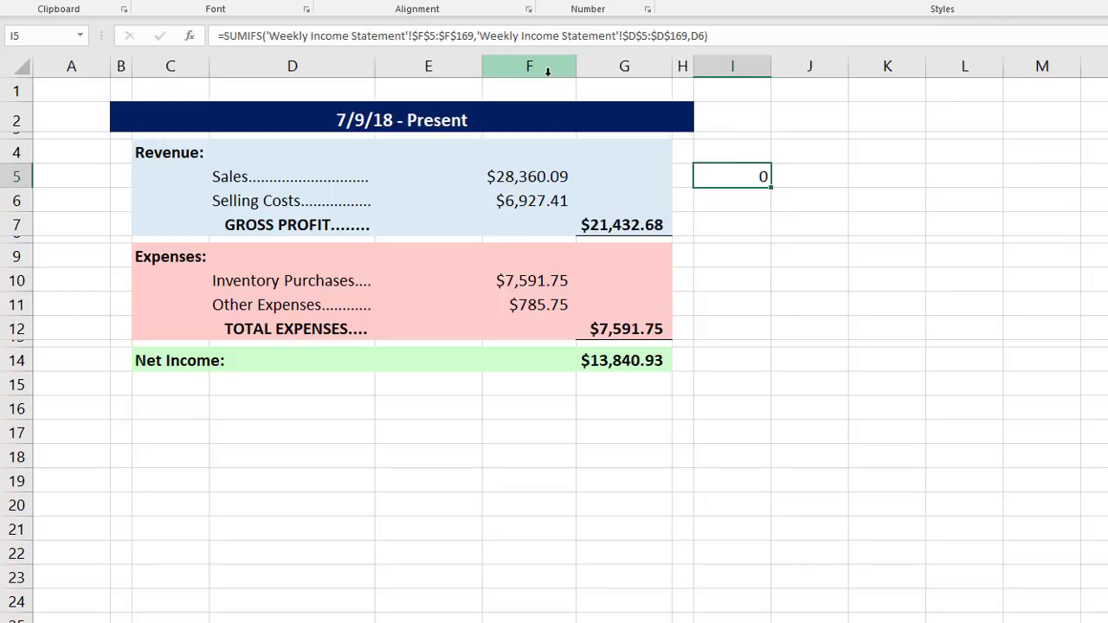
Change the criterion of the SUMIFS formula in I5 to D5, the Sales label
key(F2)
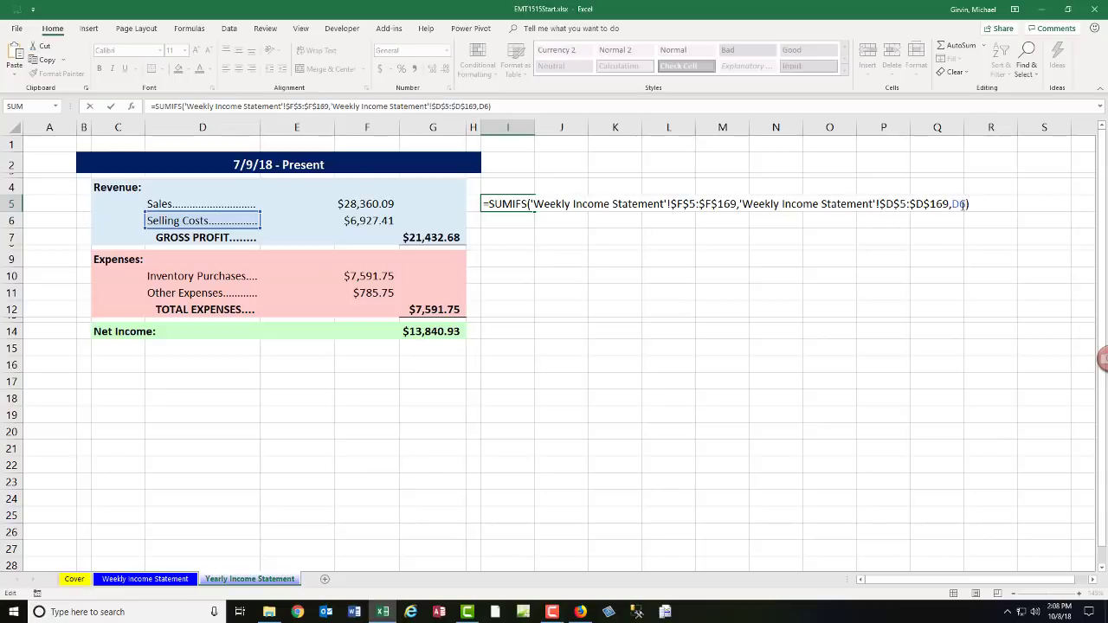
double_click(961, 205)
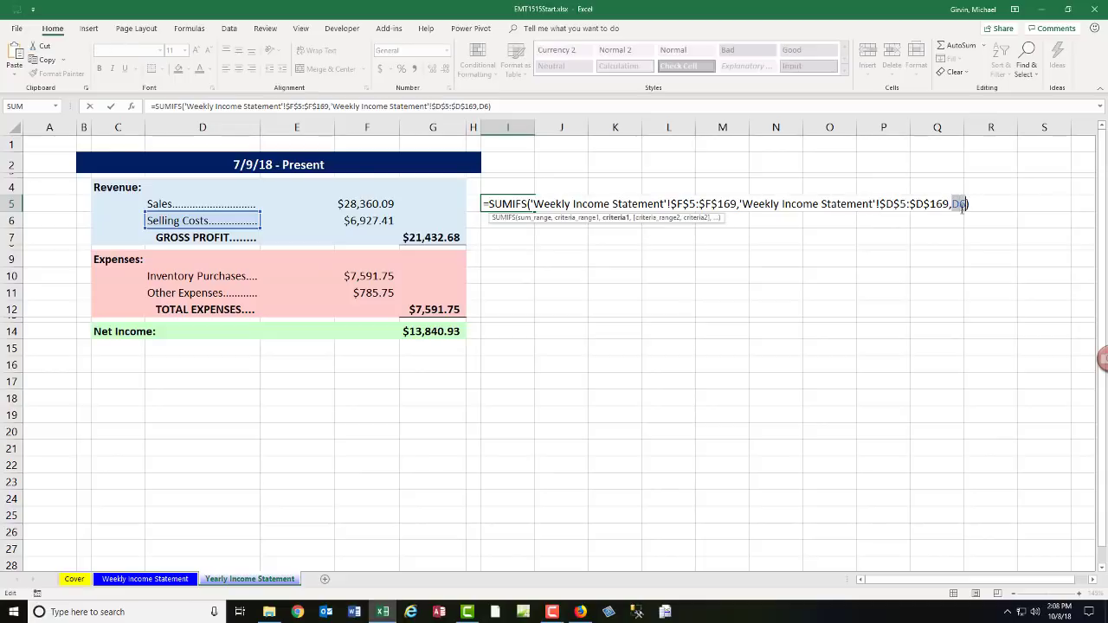
click(234, 200)
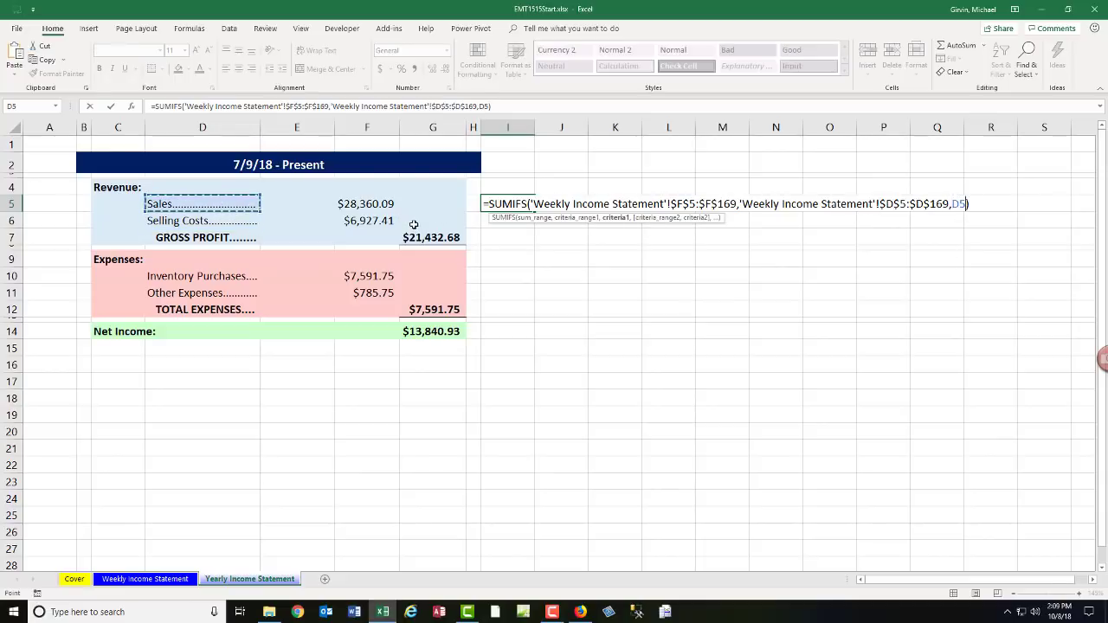
key(ctrl+Return)
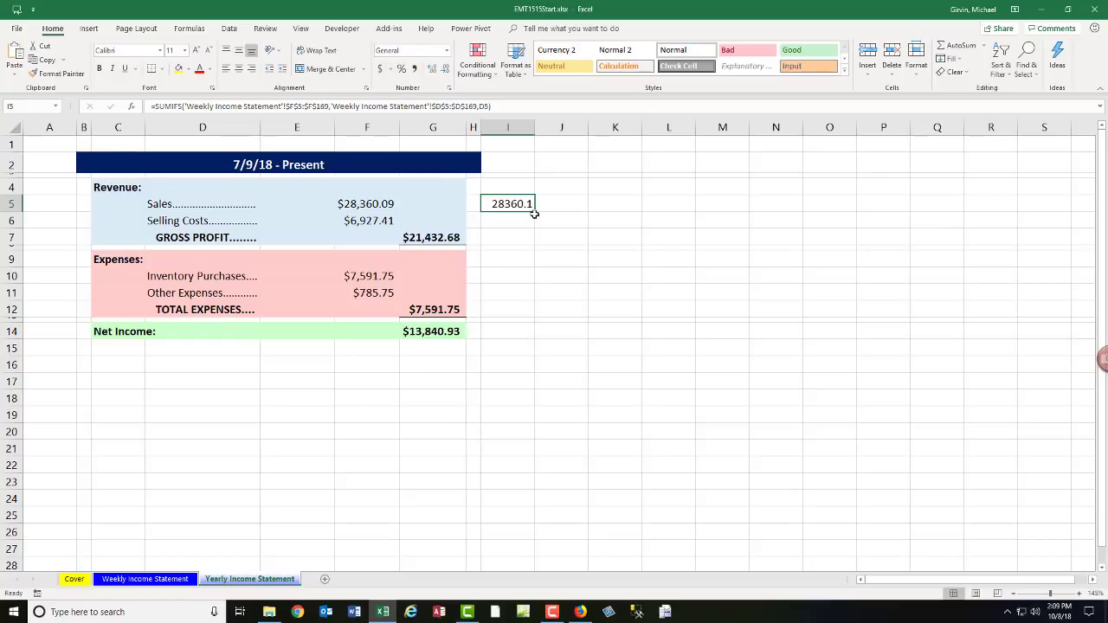
Copy the SUMIFS formula down to I6 and open the copied formula to inspect its references
drag(534, 210, 535, 224)
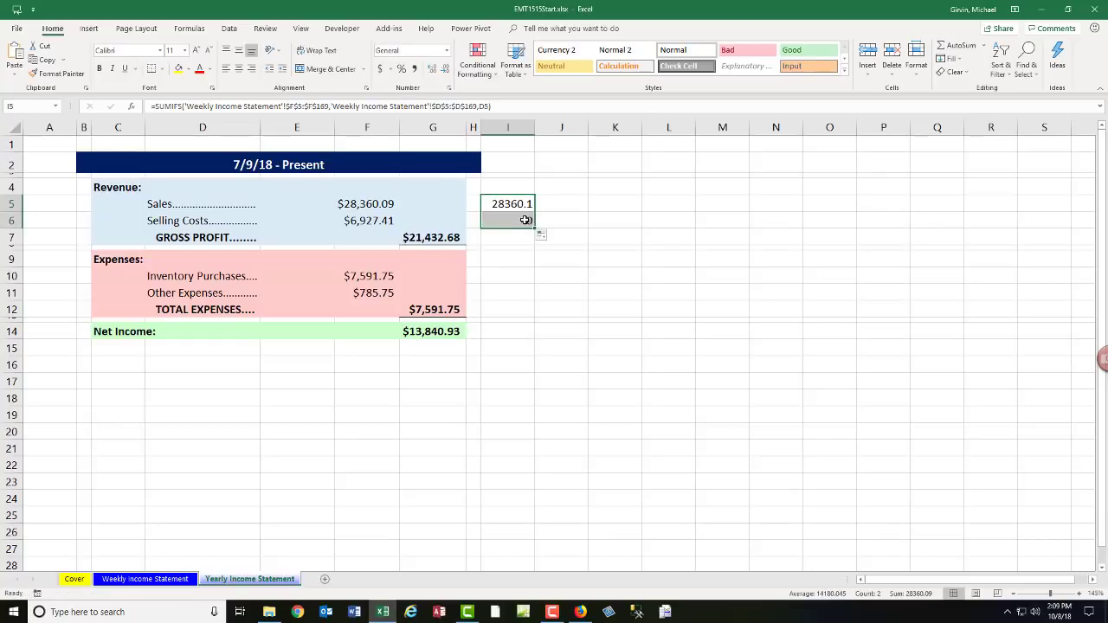
click(525, 220)
double_click(523, 219)
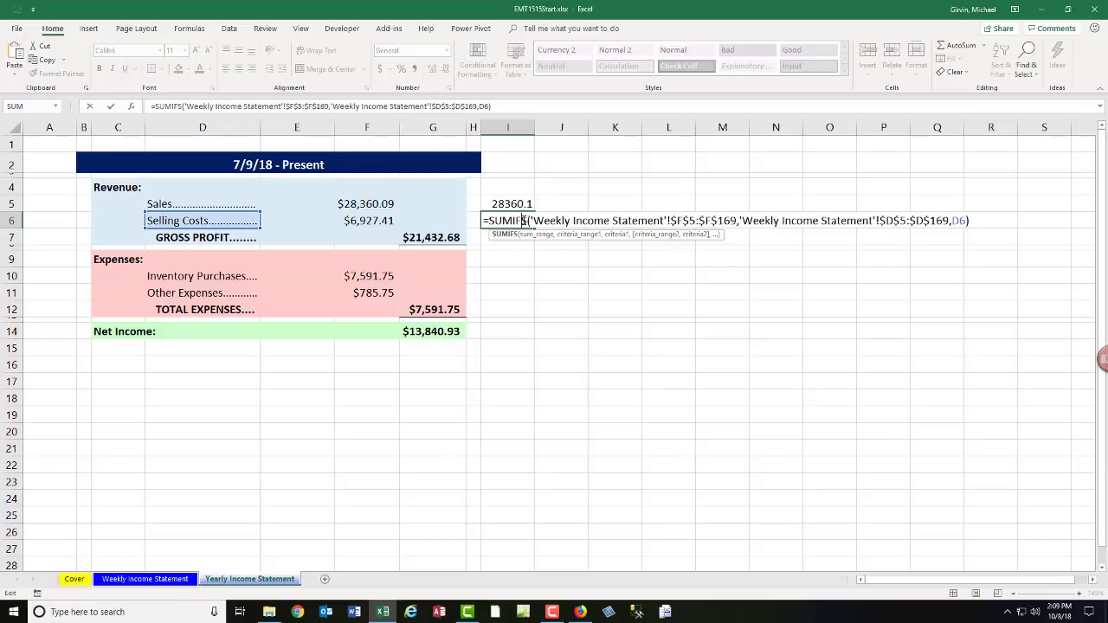
Replace the yearly statement's Selling Costs label in D6 with a copy of the "Less: Selling Costs" label from D7 of the Weekly Income Statement
key(Escape)
key(ctrl+Page_Up)
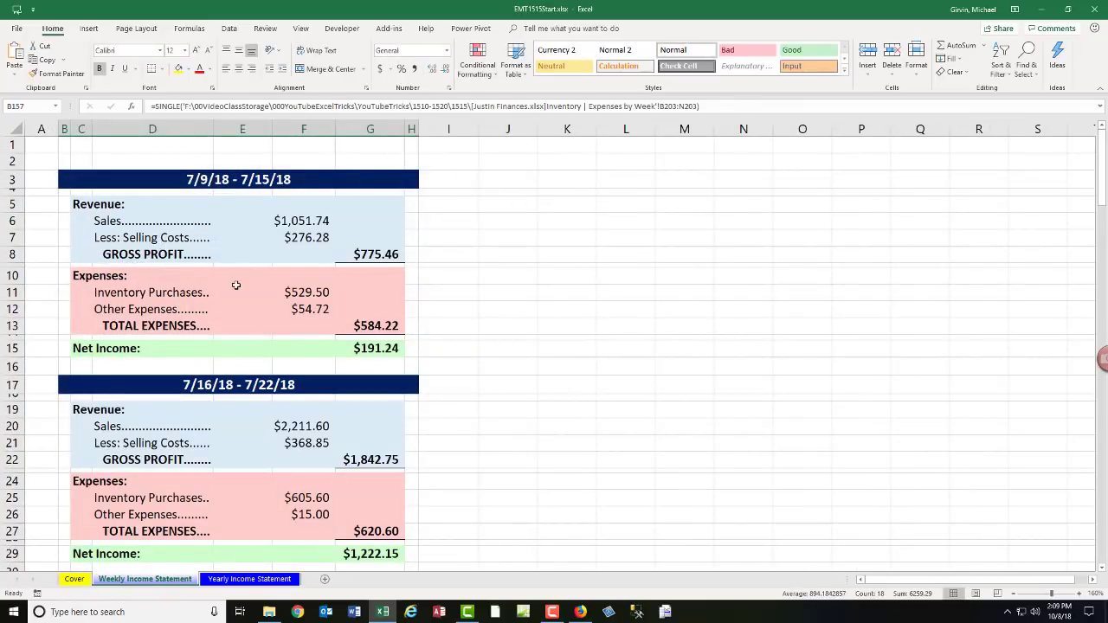
click(147, 234)
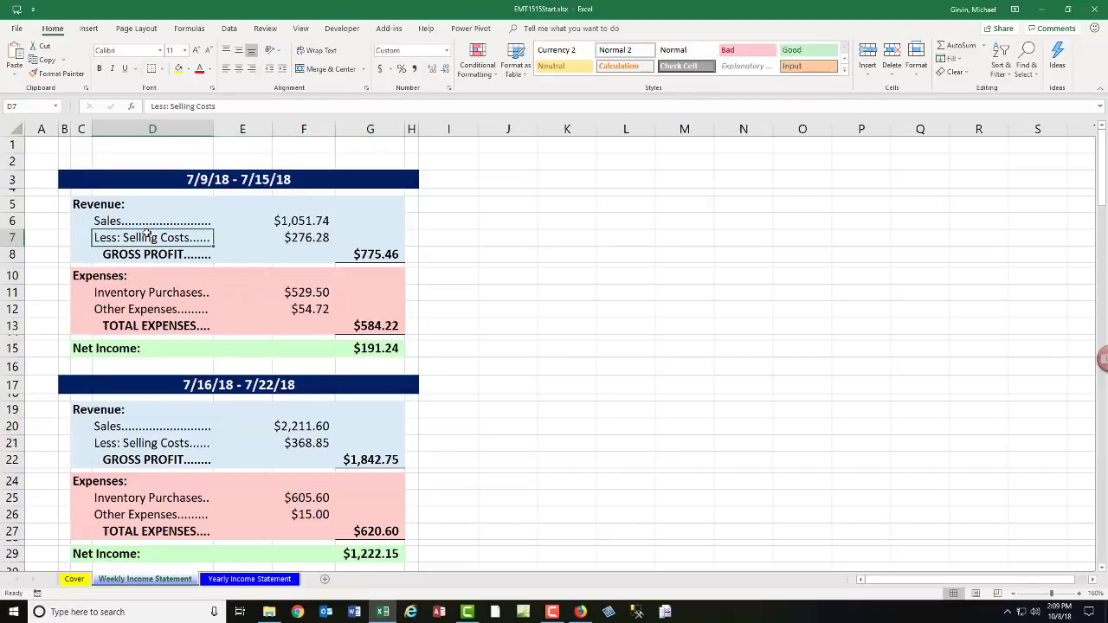
key(ctrl+c)
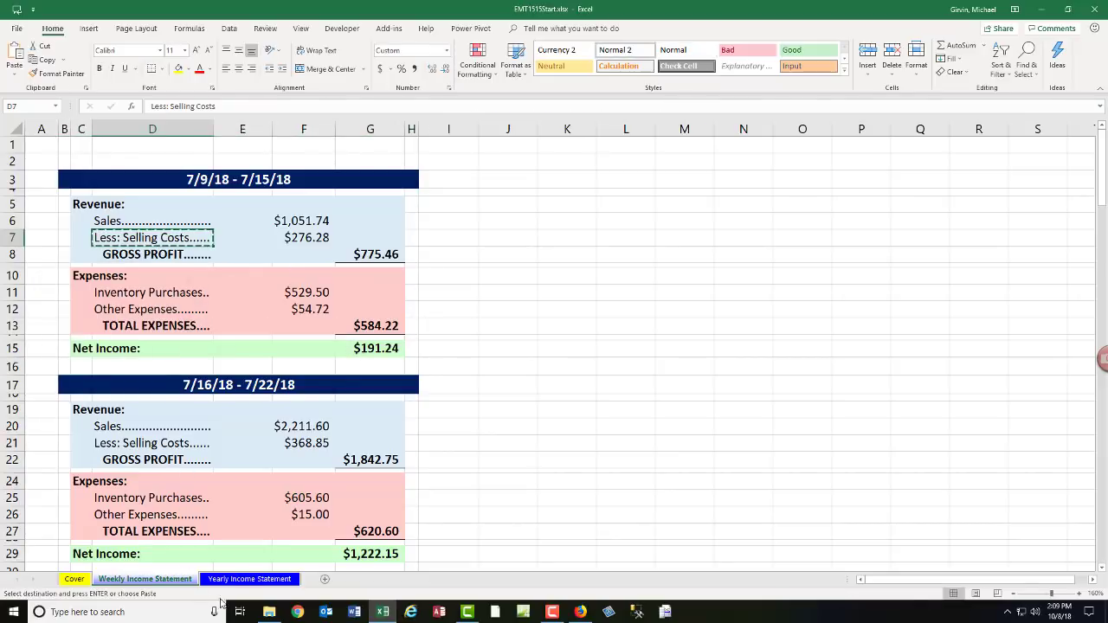
click(228, 579)
click(196, 221)
key(ctrl+v)
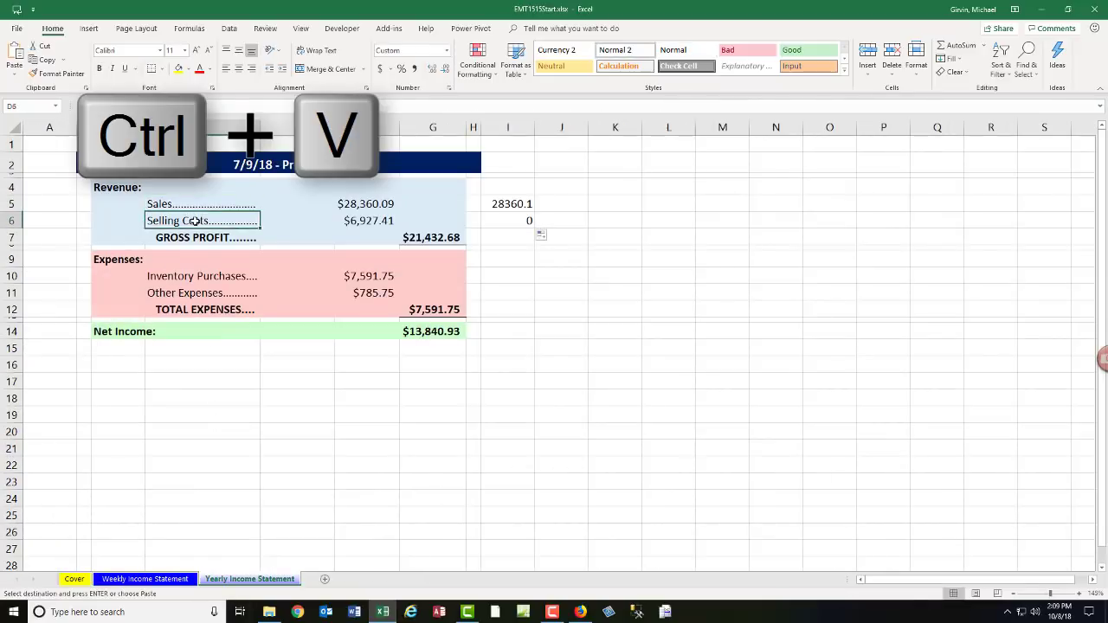
Copy the SUMIFS formula from I6 to I10:I11 for the Inventory Purchases and Other Expenses rows
click(508, 223)
key(ctrl+c)
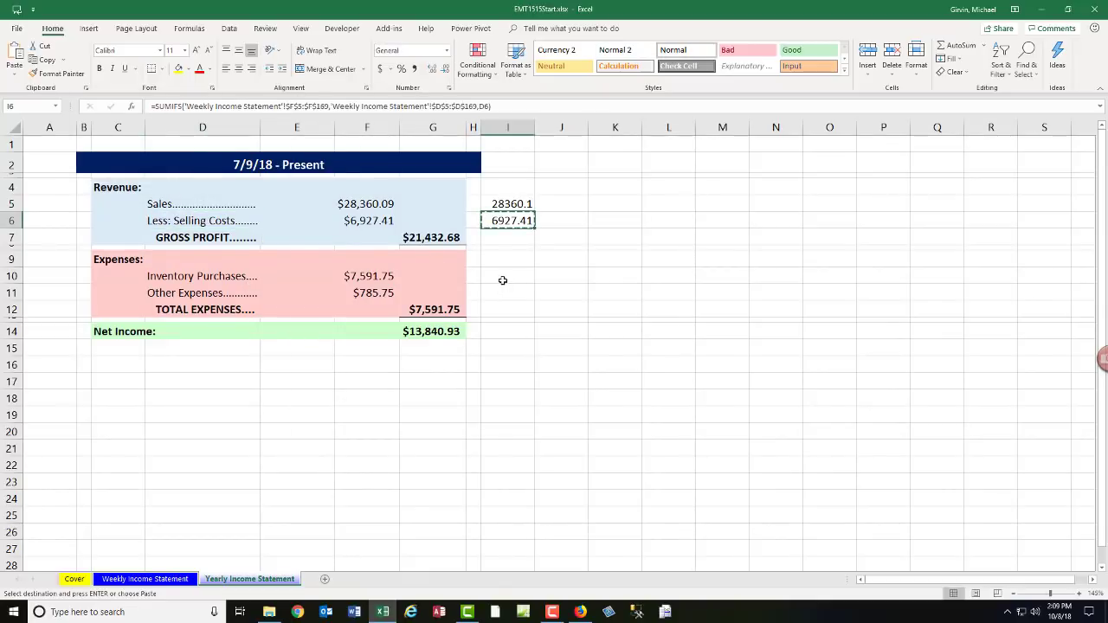
drag(507, 279, 490, 296)
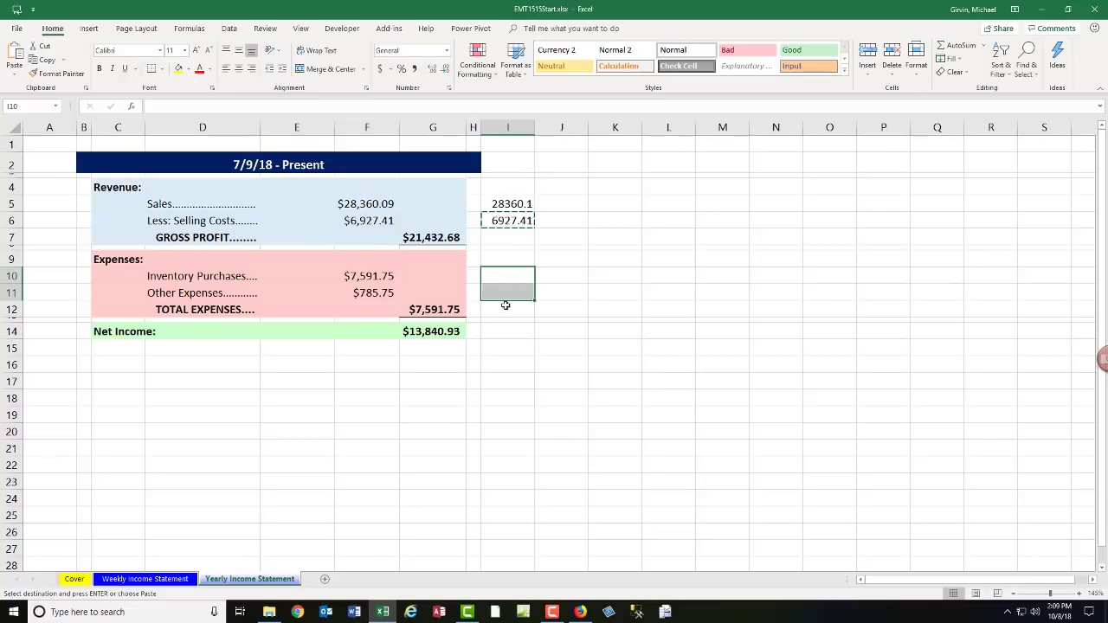
key(ctrl+v)
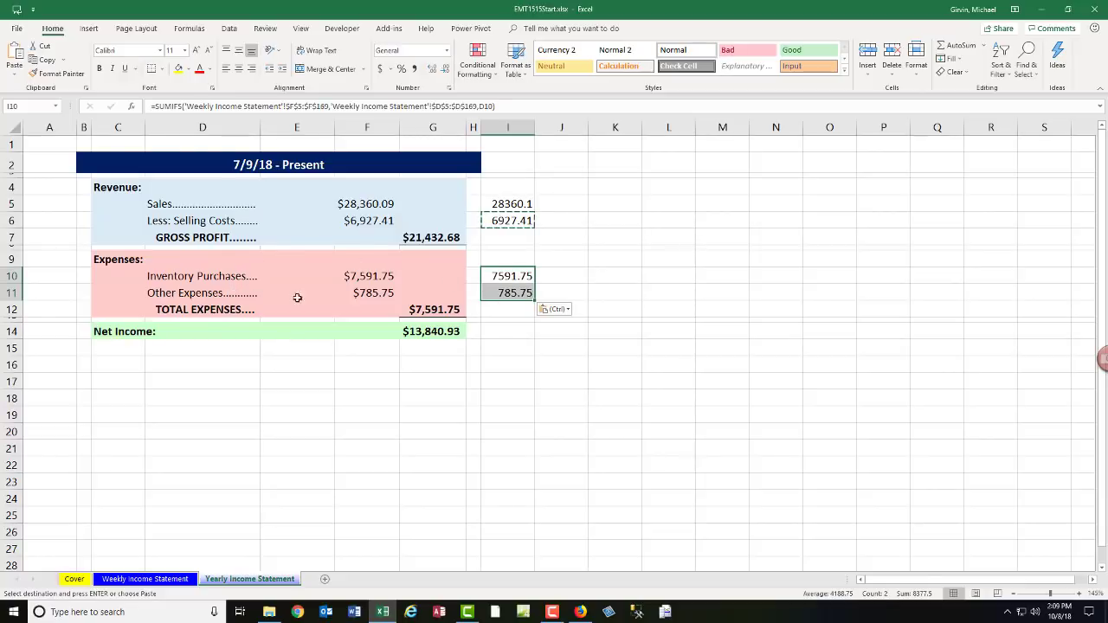
Compare the SUMIFS formulas in I11 and I5 with the sheet-reference addition in F11, then view the Weekly Income Statement sheet
double_click(499, 294)
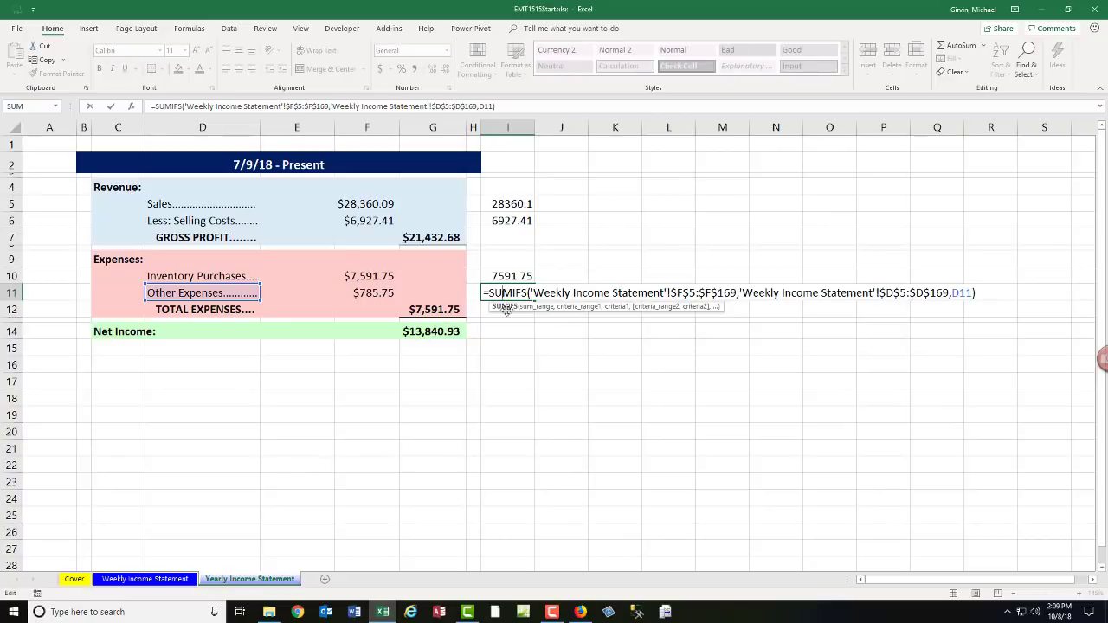
key(Escape)
double_click(383, 293)
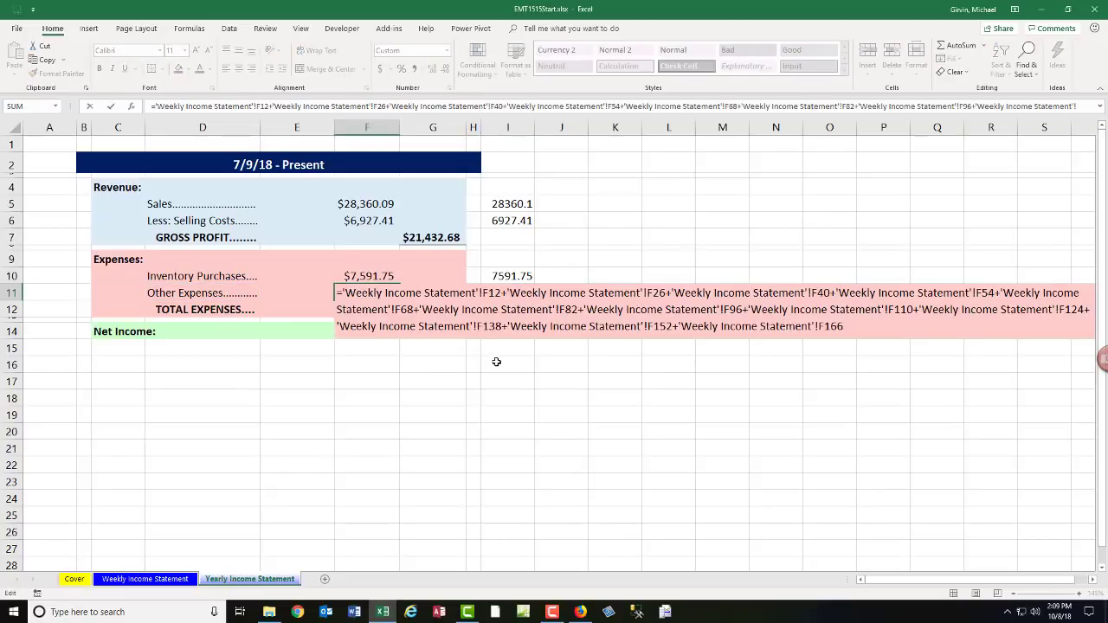
key(Escape)
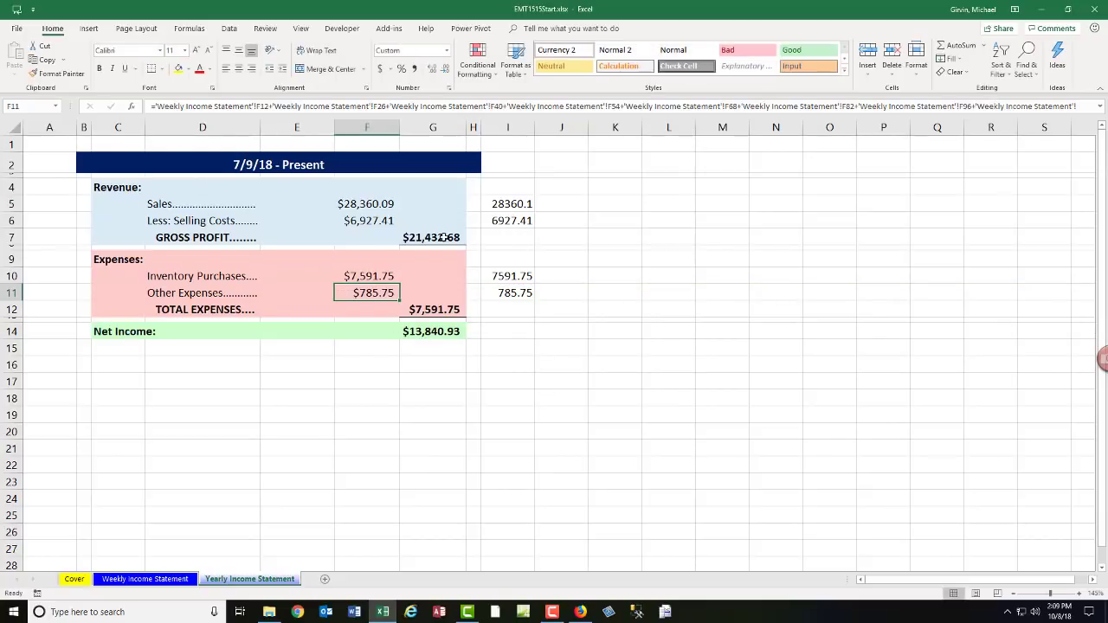
double_click(512, 203)
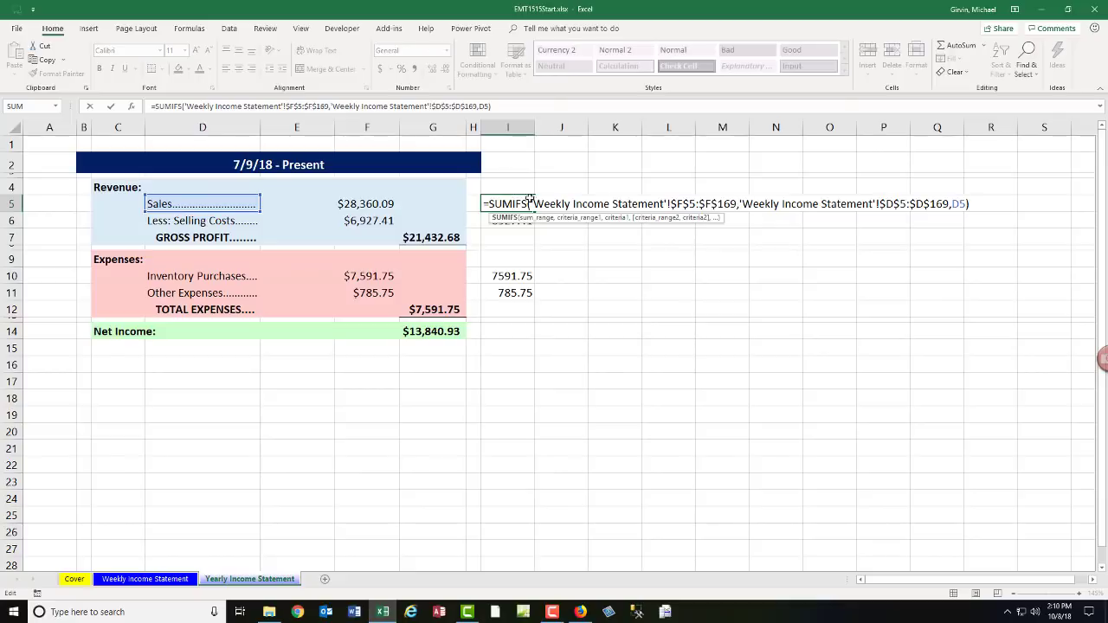
key(Escape)
click(147, 578)
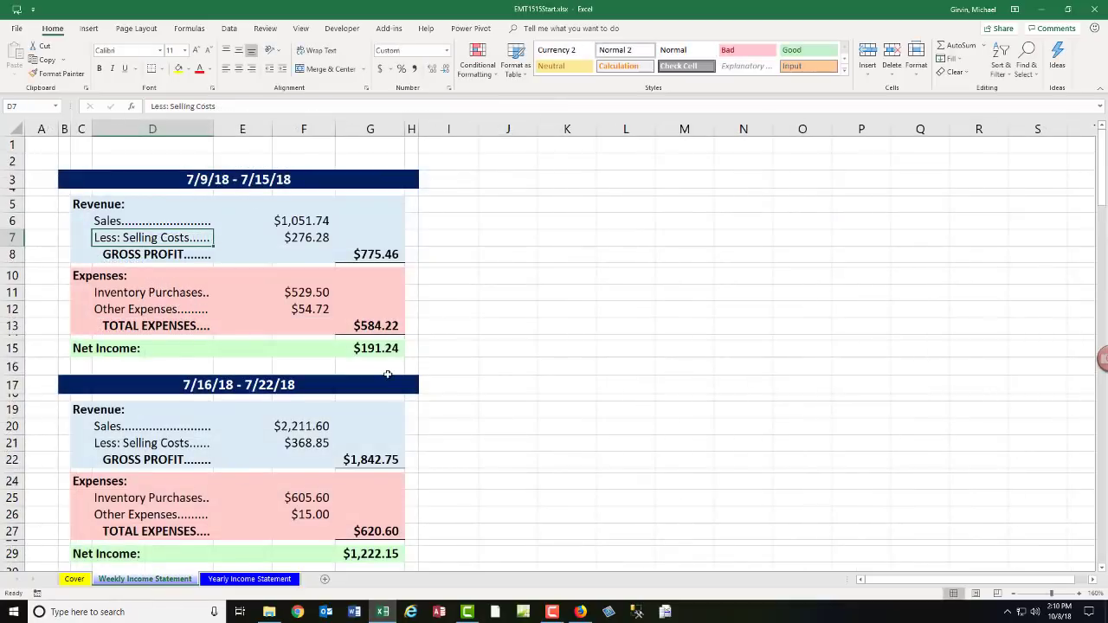